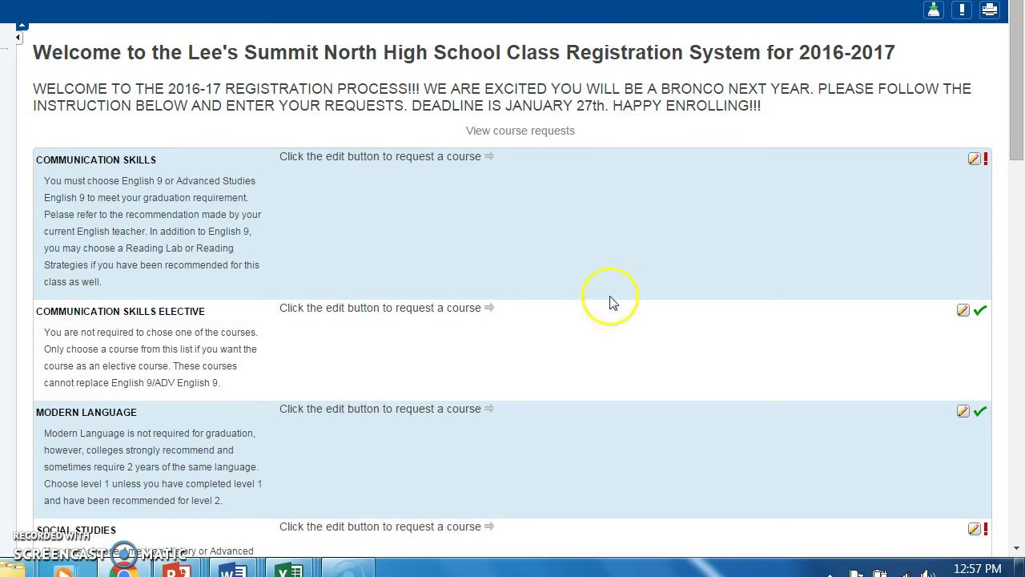
Request English 9 (100903) in the Communication Skills section and confirm the selection
click(975, 159)
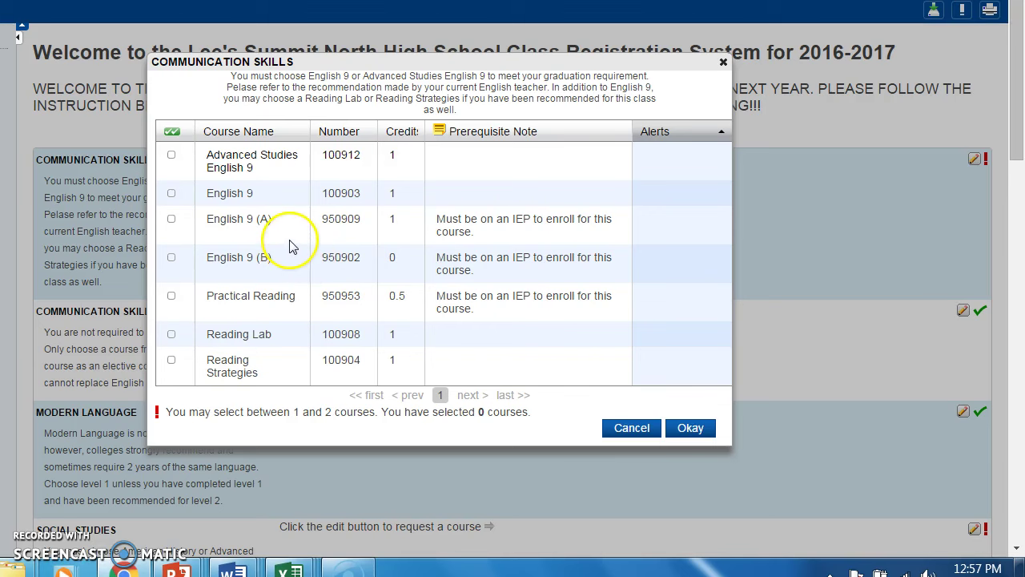
click(171, 195)
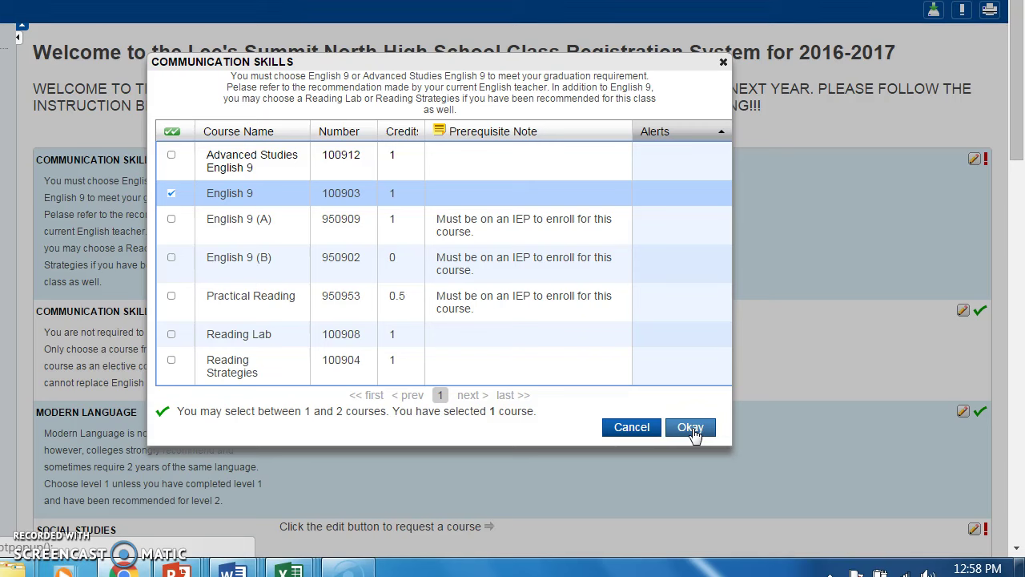
click(692, 430)
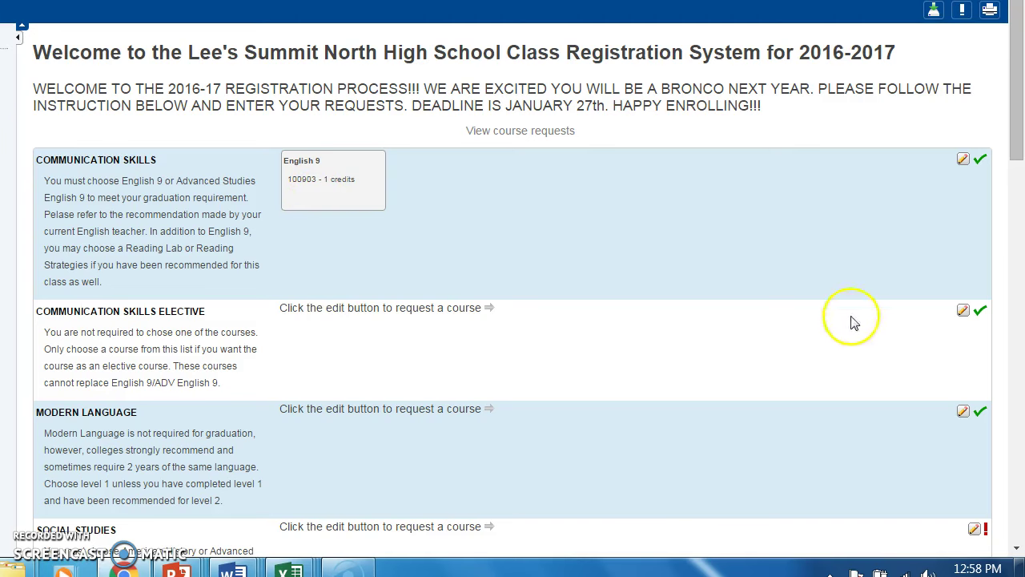
Request Intro to Broadcasting/Video Tech (100962) as the Communication Skills Elective
click(963, 311)
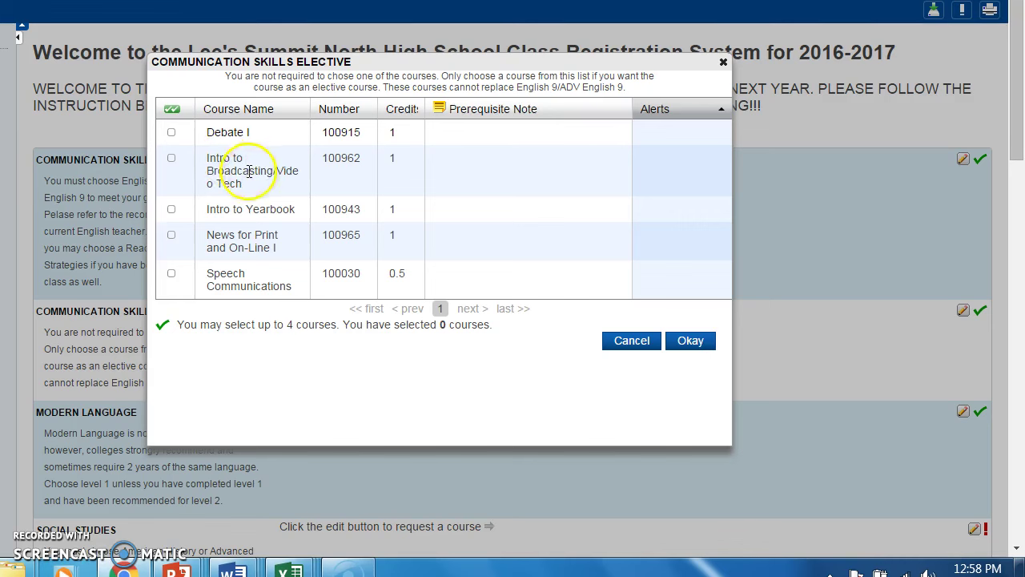
click(172, 160)
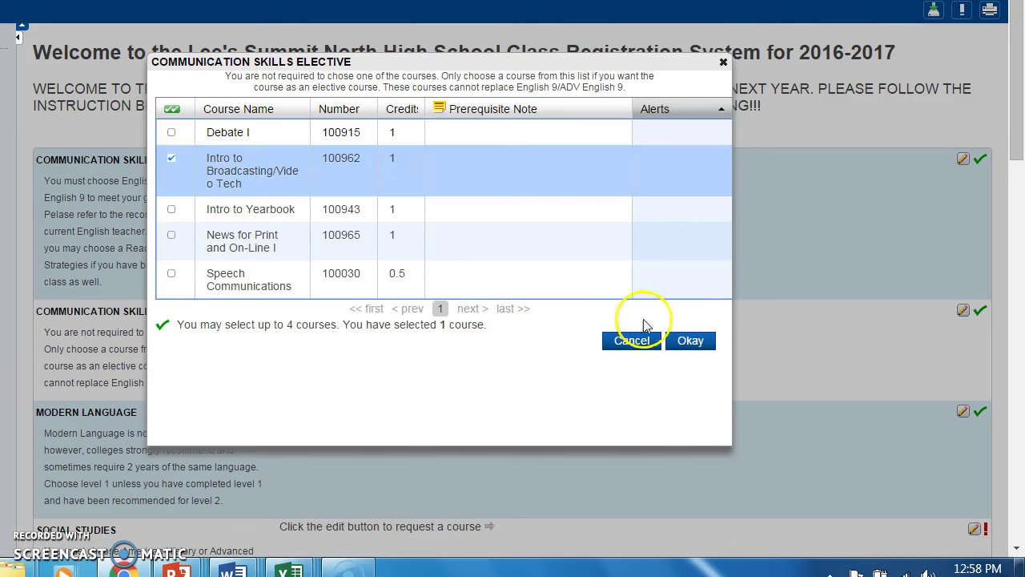
click(691, 341)
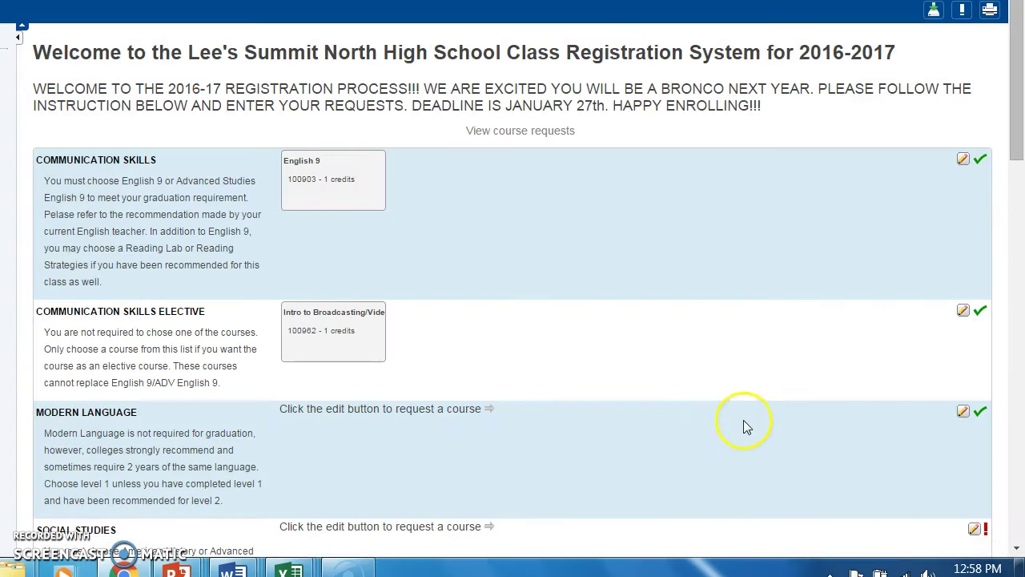
Request Spanish II (200902) in the Modern Language section and confirm the selection
scroll(712, 388, down, 2)
scroll(662, 356, down, 2)
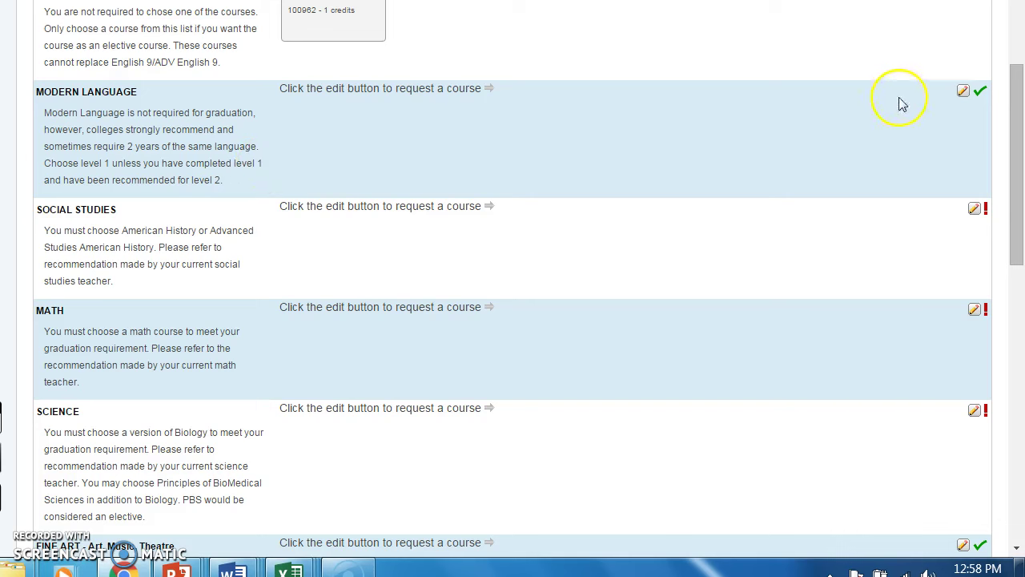
click(963, 91)
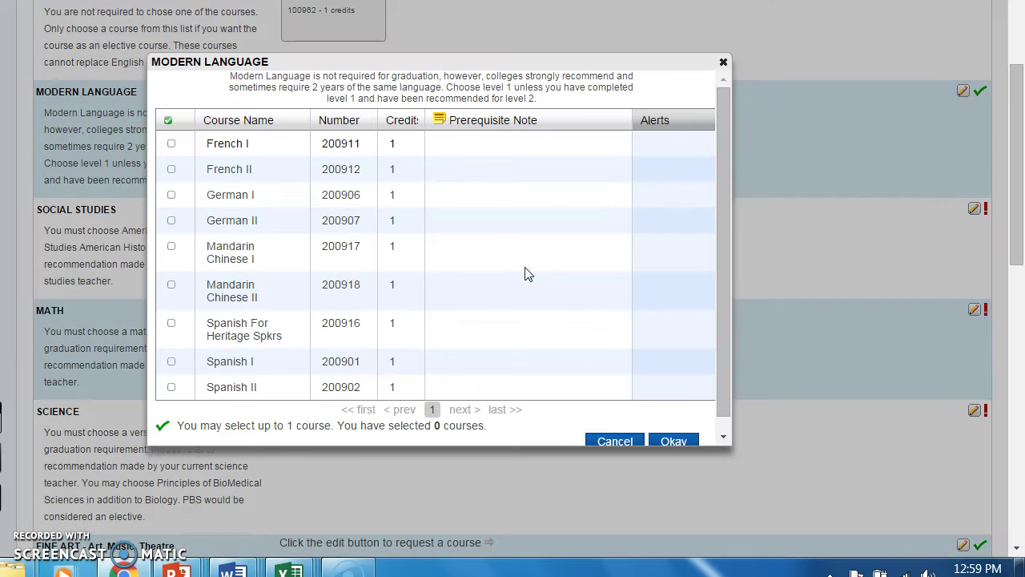
click(492, 233)
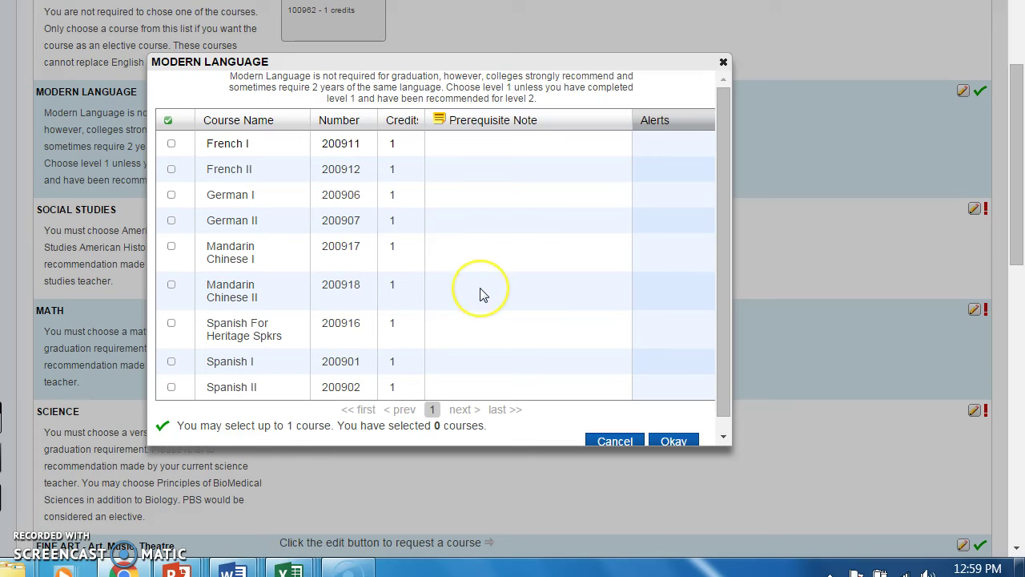
scroll(483, 288, down, 1)
scroll(483, 294, up, 1)
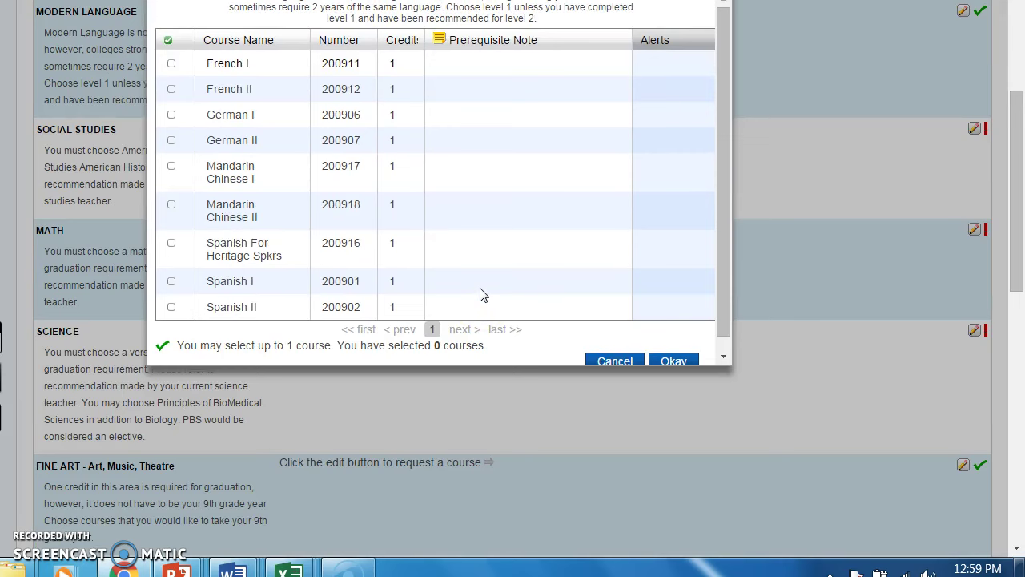
scroll(483, 285, down, 1)
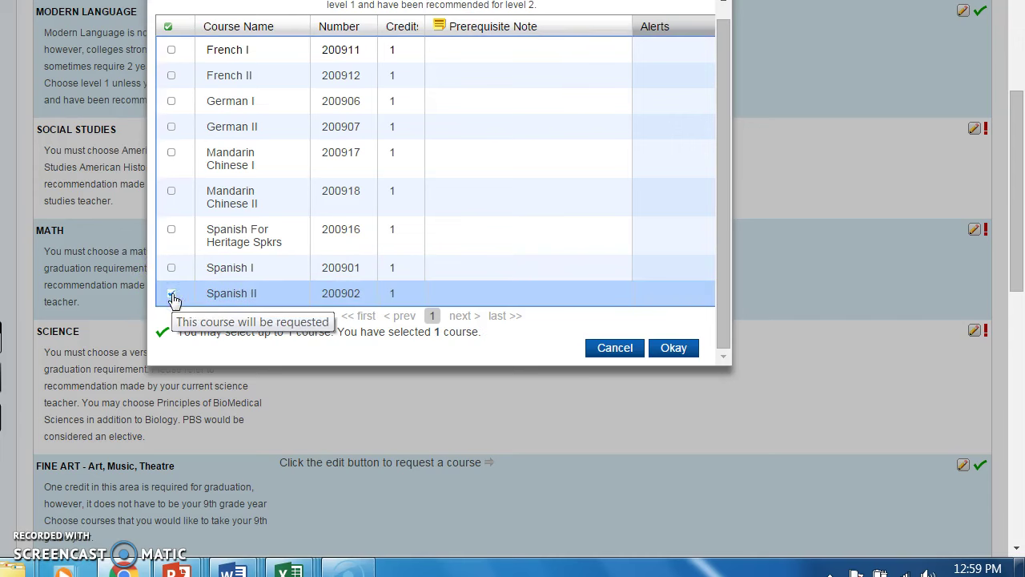
click(672, 353)
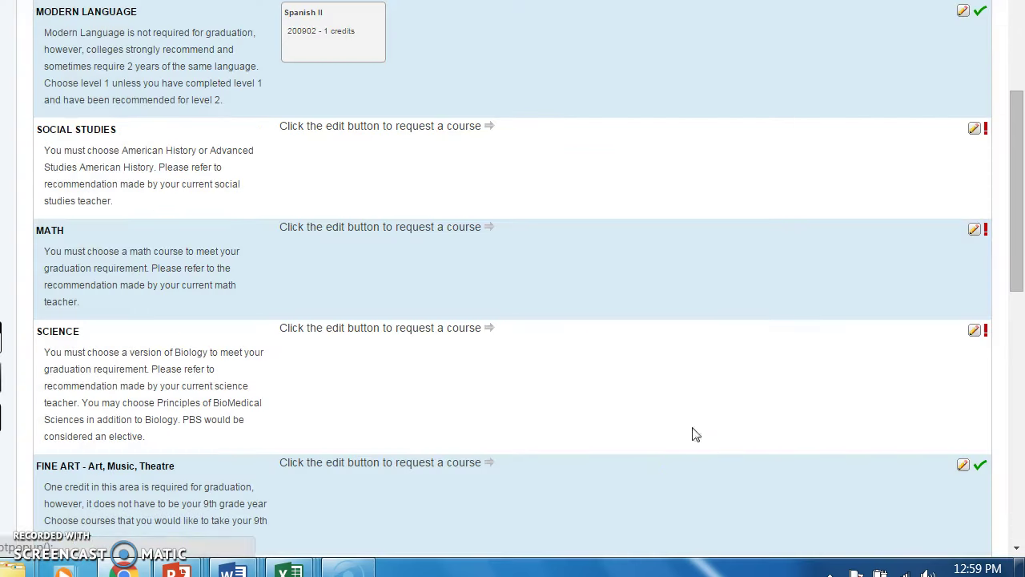
Request Advanced Studies American History (301905) for the Social Studies requirement
scroll(548, 358, up, 2)
scroll(547, 354, up, 2)
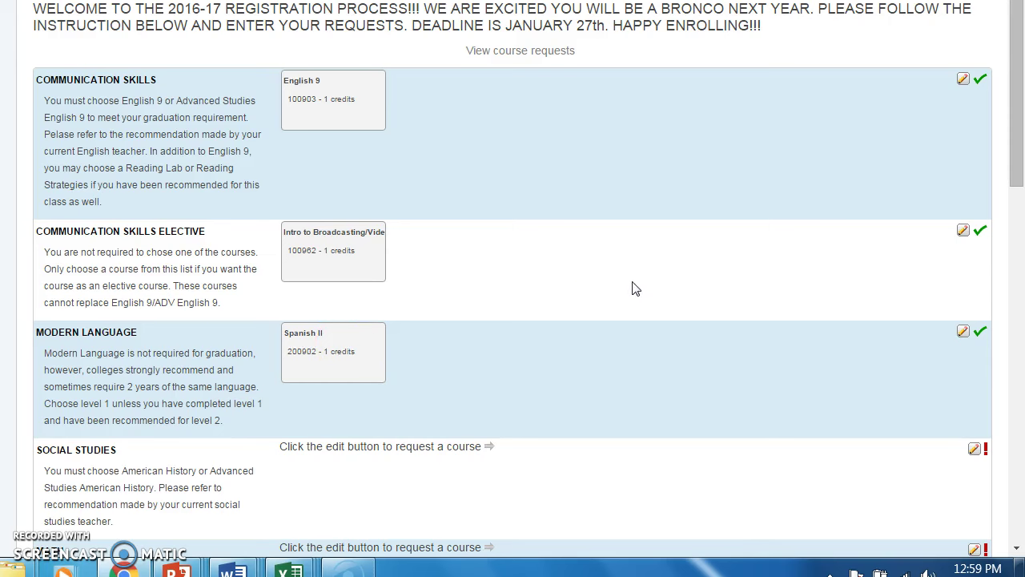
scroll(632, 288, down, 1)
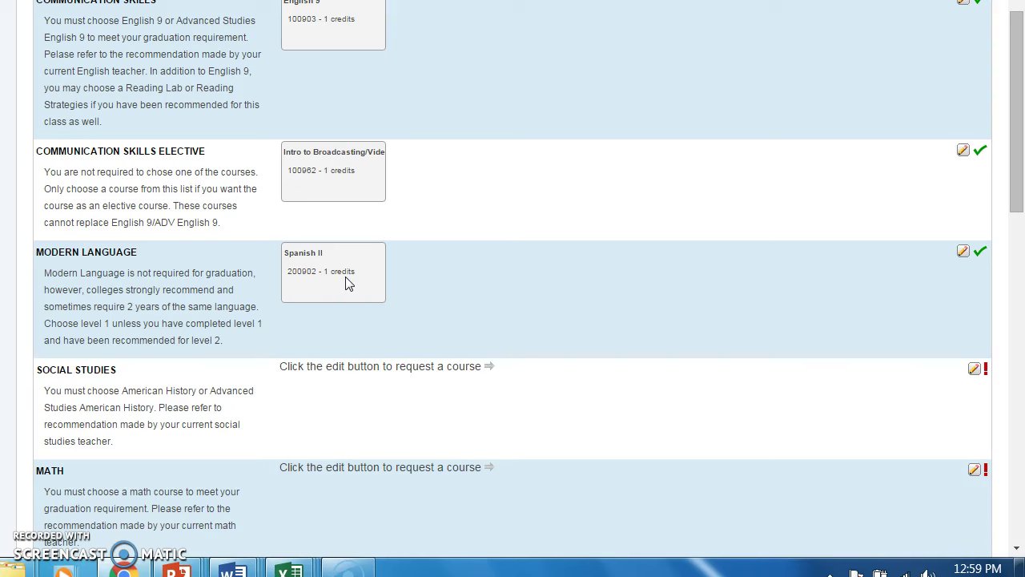
scroll(349, 288, down, 2)
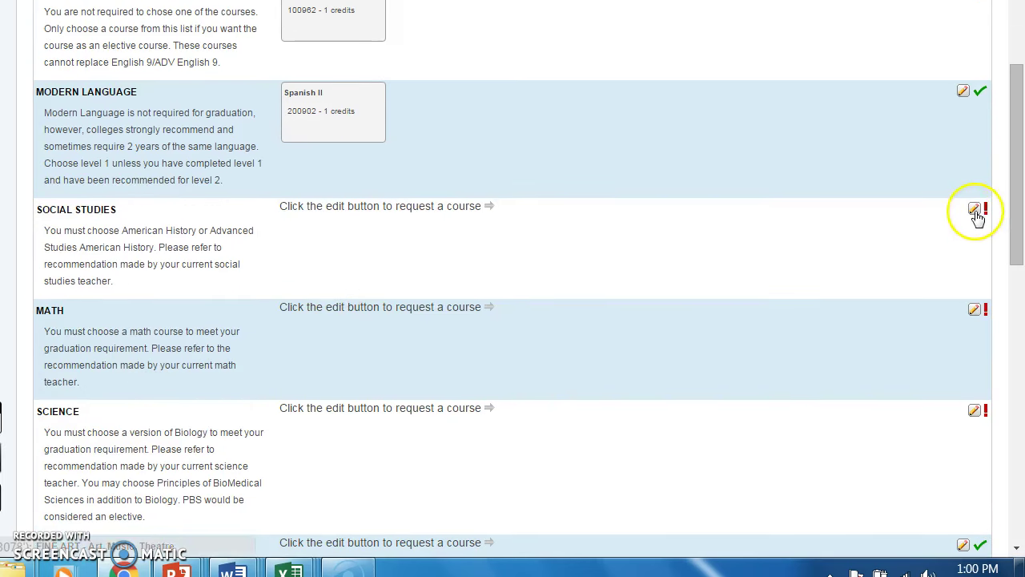
click(974, 210)
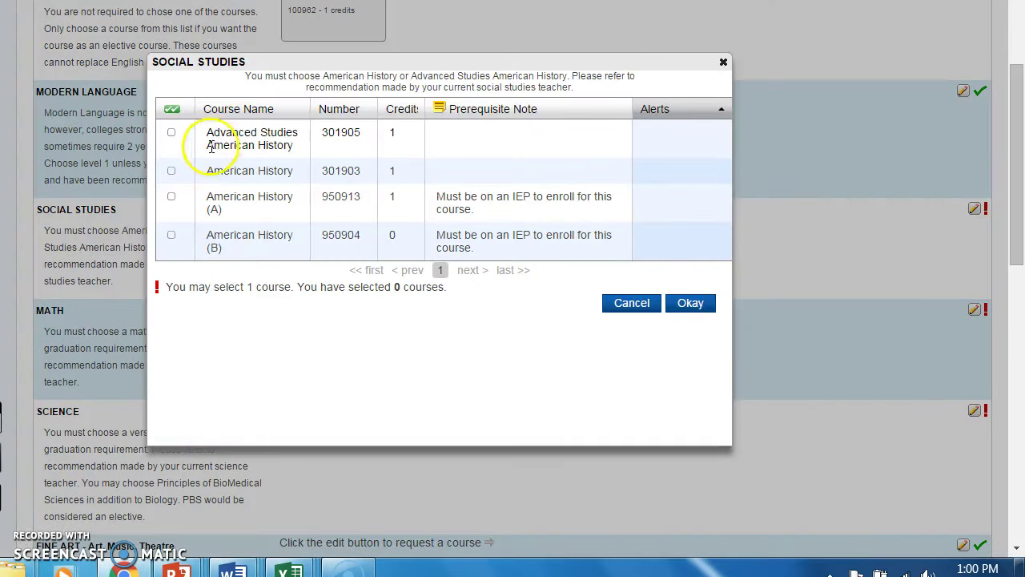
click(171, 133)
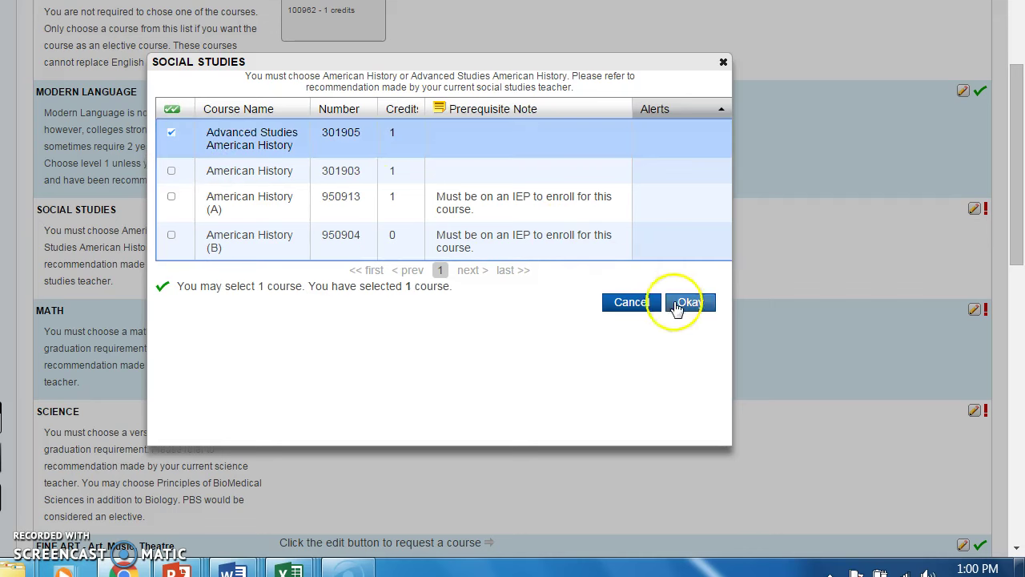
click(677, 304)
Request Geometry (400912) for the Math requirement and confirm the selection
scroll(587, 367, up, 4)
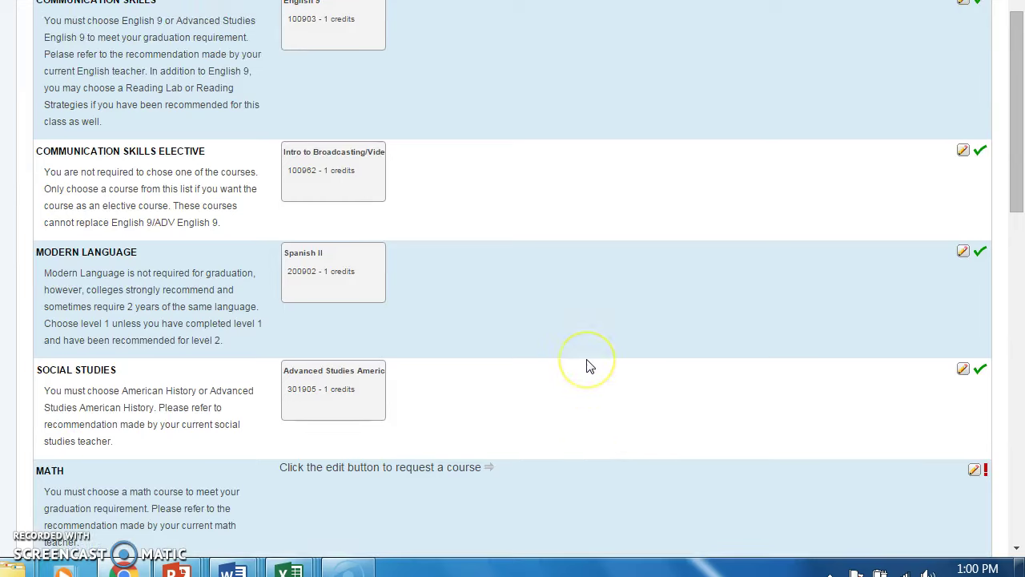
scroll(586, 367, down, 2)
scroll(587, 367, down, 3)
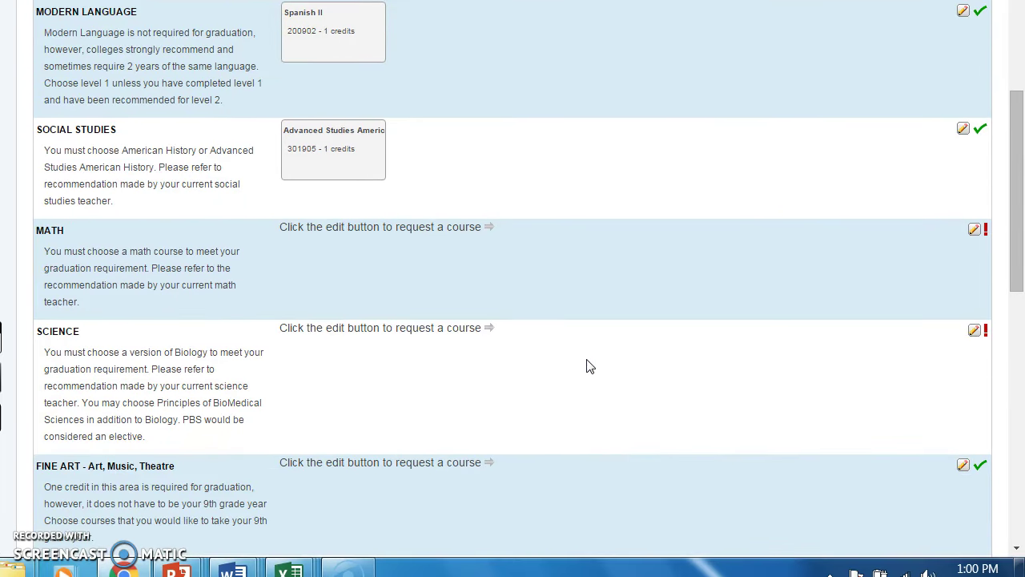
click(974, 229)
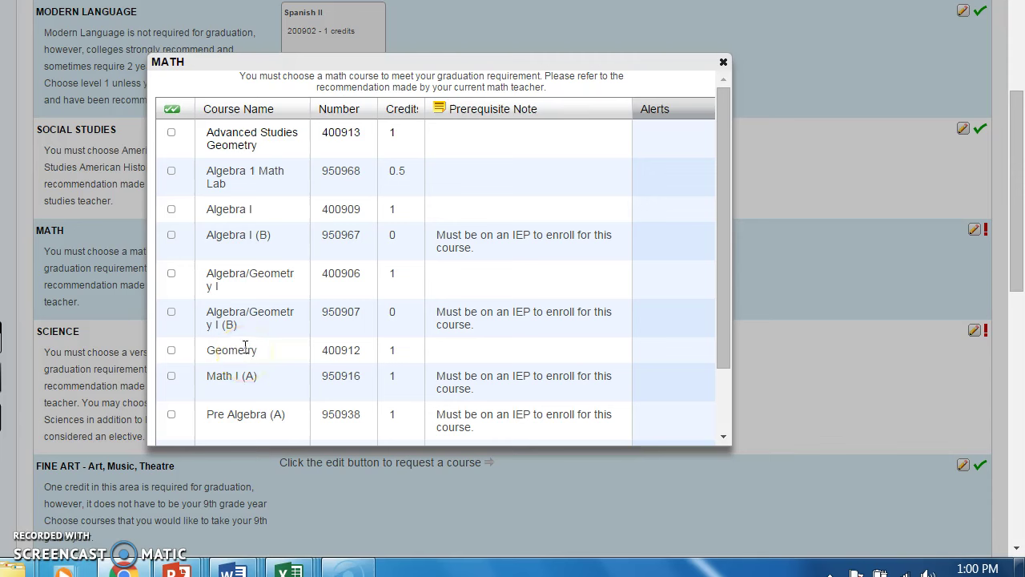
click(171, 351)
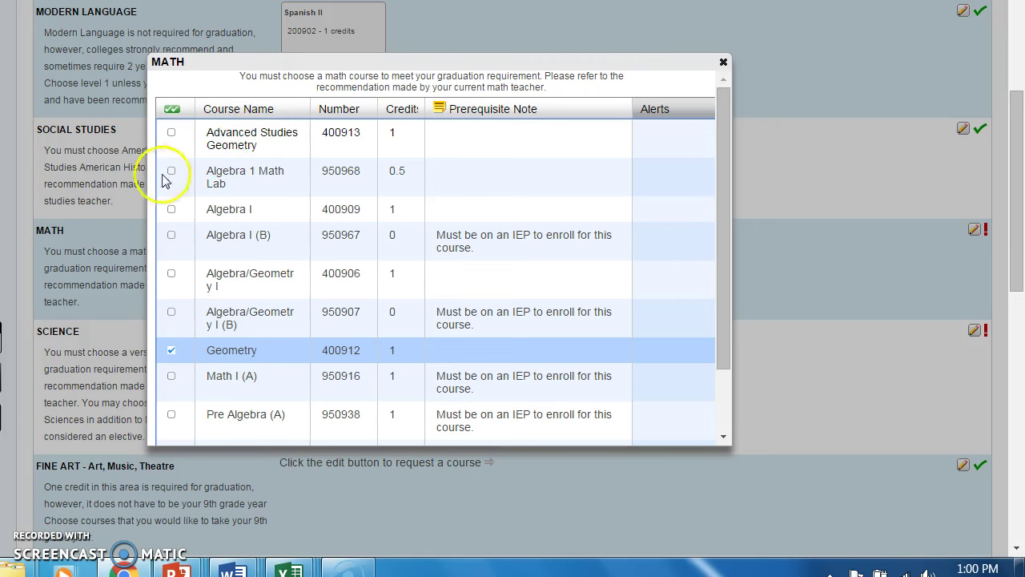
drag(719, 181, 735, 277)
click(682, 430)
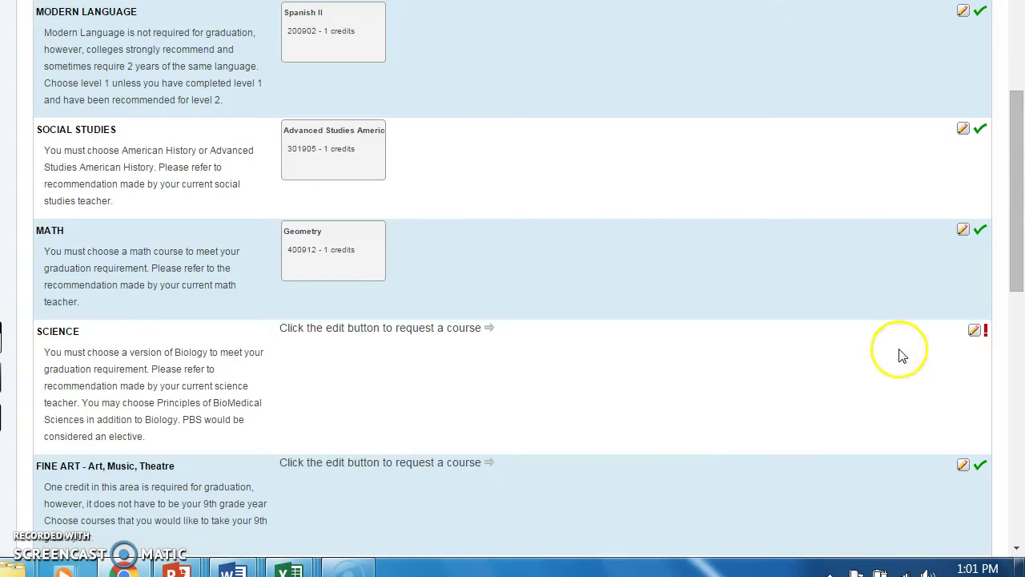
Request Advanced Studies Biology (500910) for the Science requirement and confirm the selection
click(974, 330)
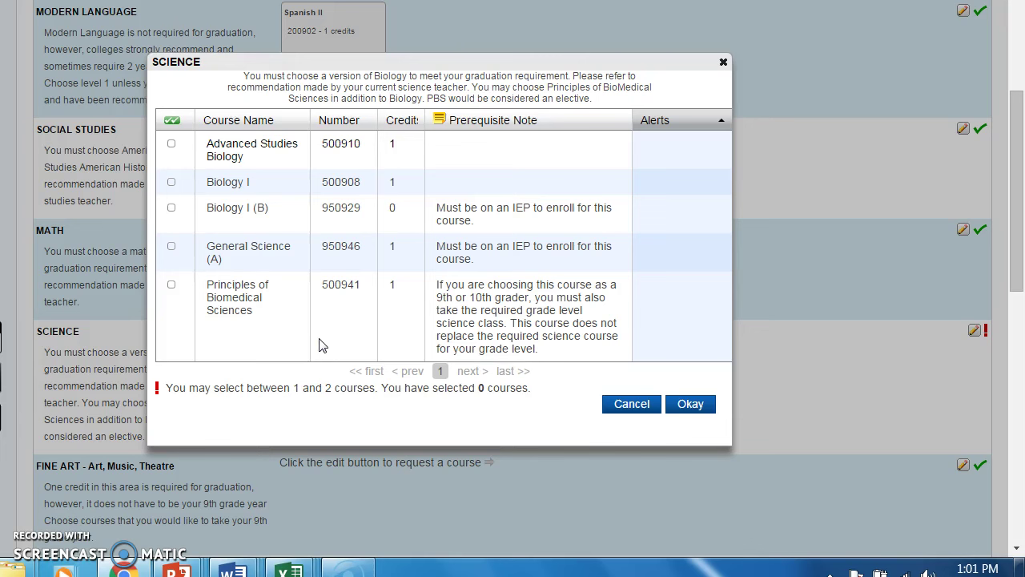
click(172, 145)
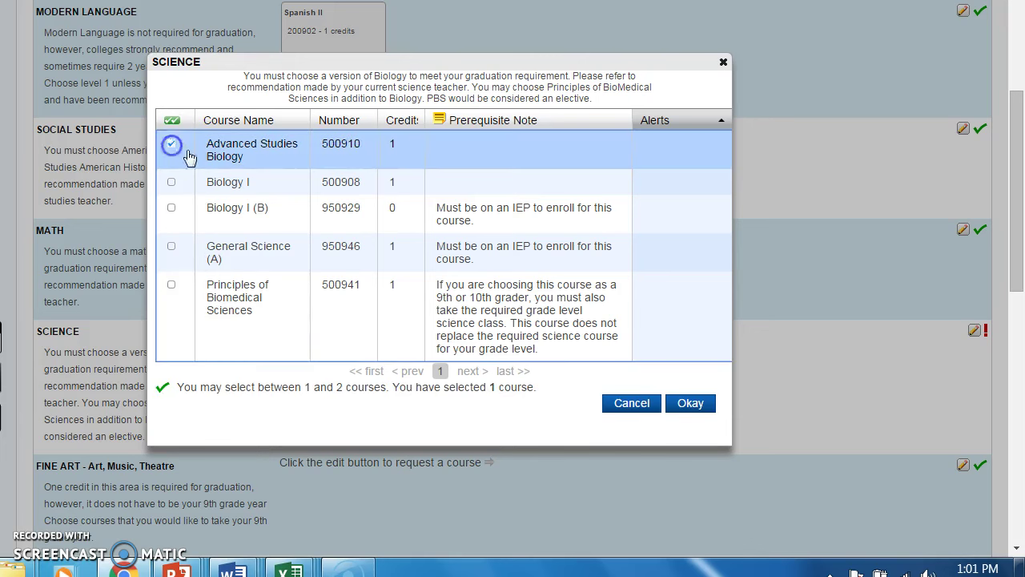
click(689, 404)
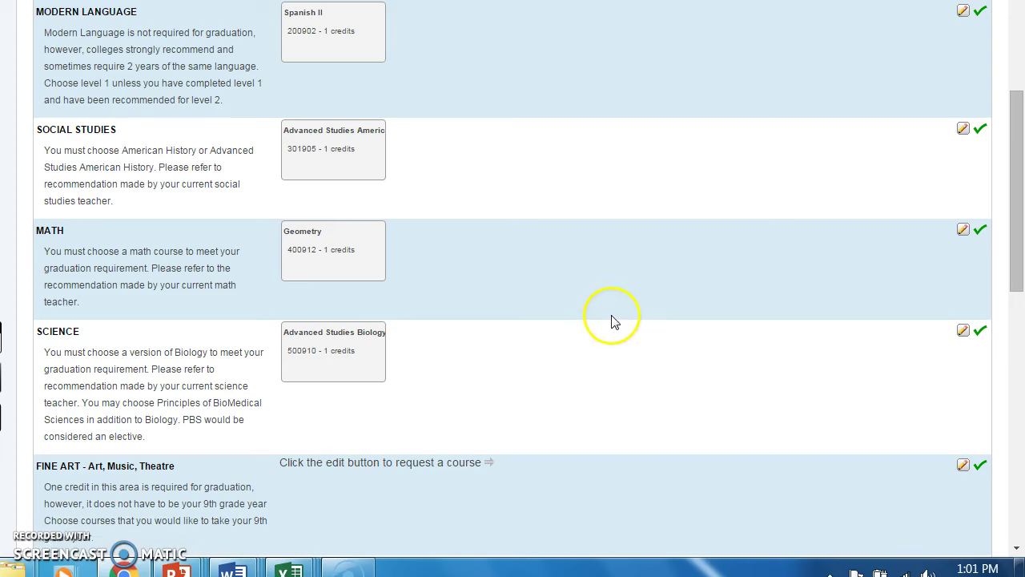
Review the courses requested so far, from Communication Skills through Science
scroll(588, 328, up, 4)
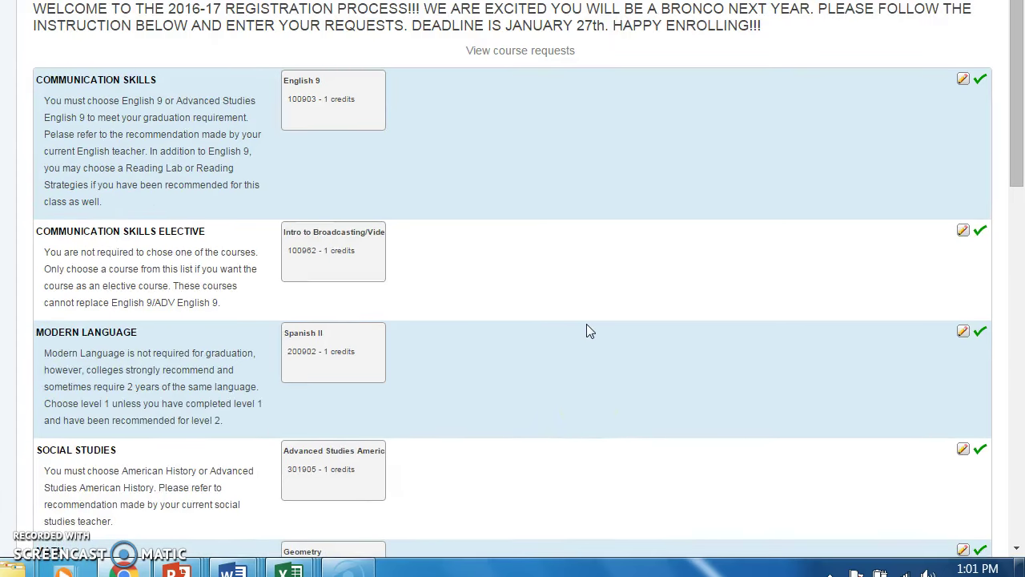
scroll(401, 183, down, 1)
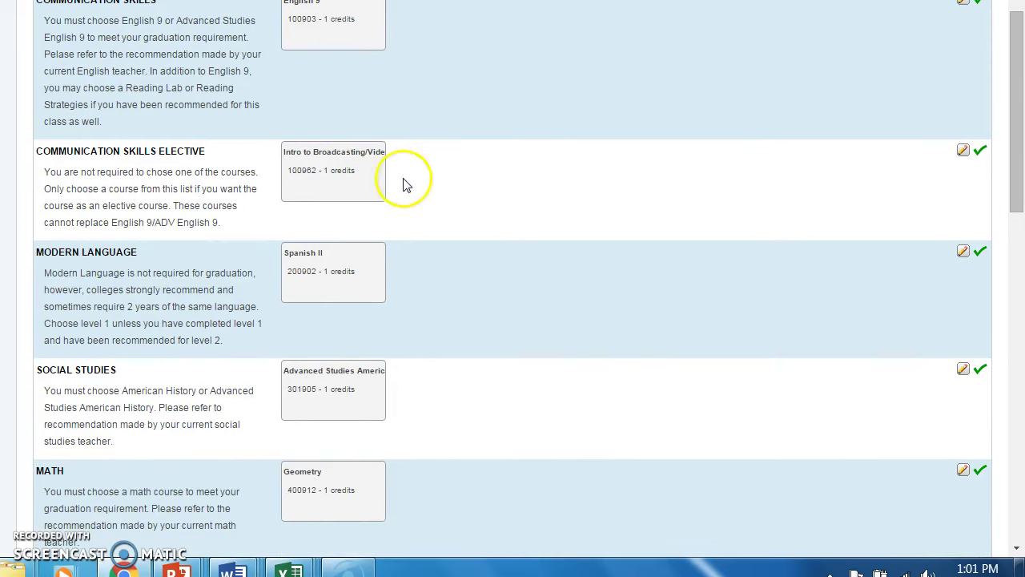
scroll(418, 172, down, 1)
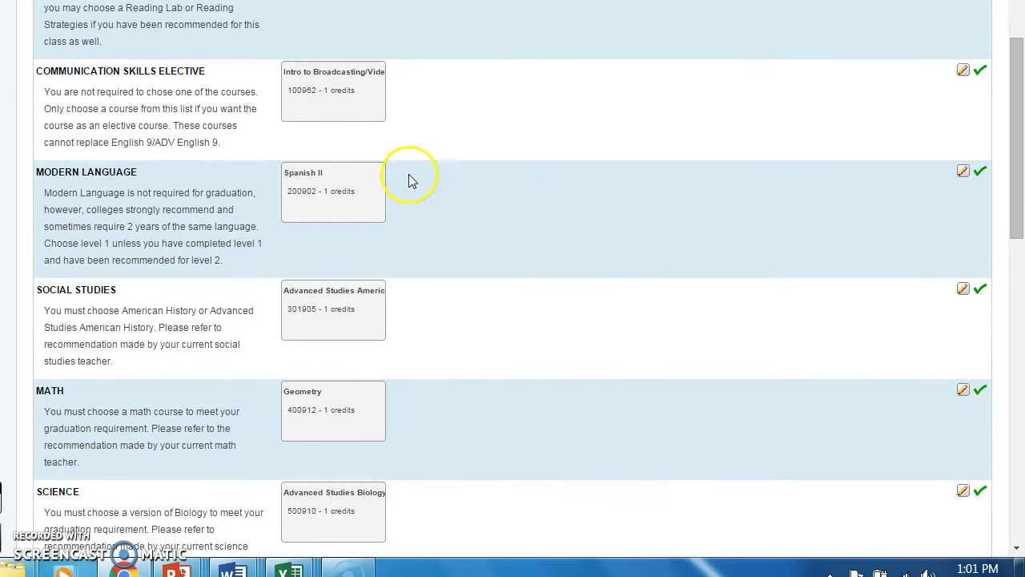
scroll(415, 206, down, 2)
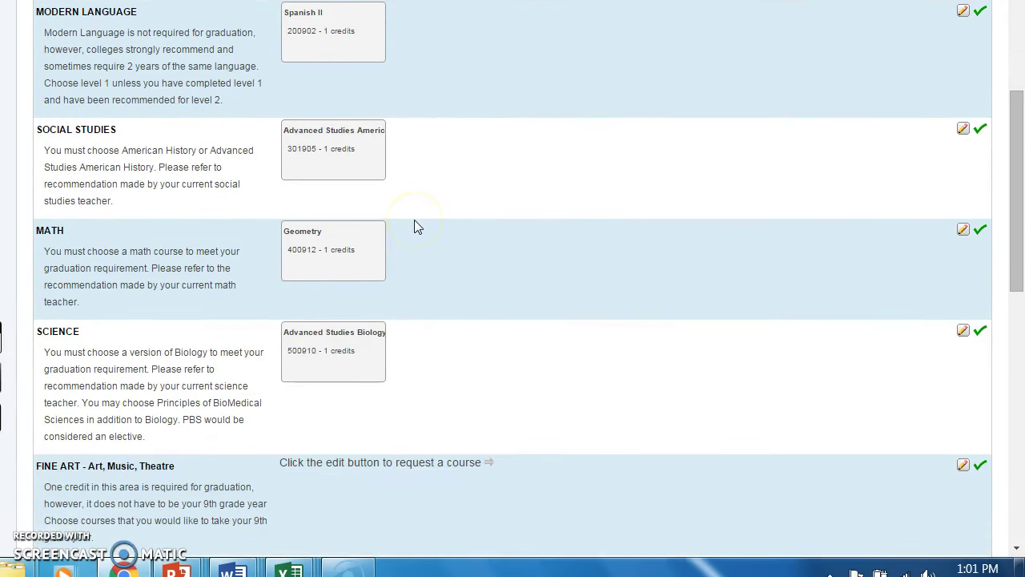
scroll(424, 256, down, 1)
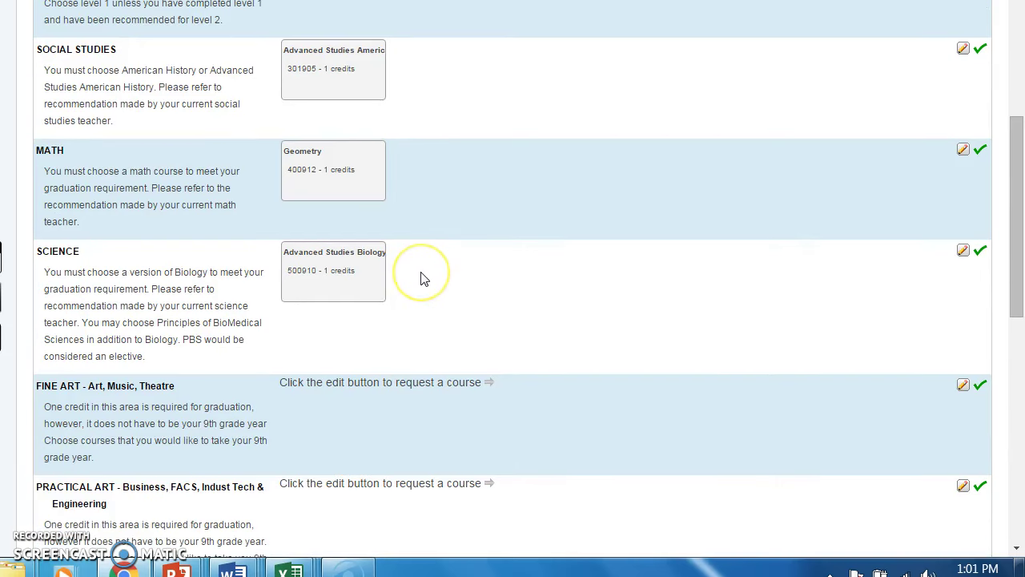
scroll(424, 279, up, 5)
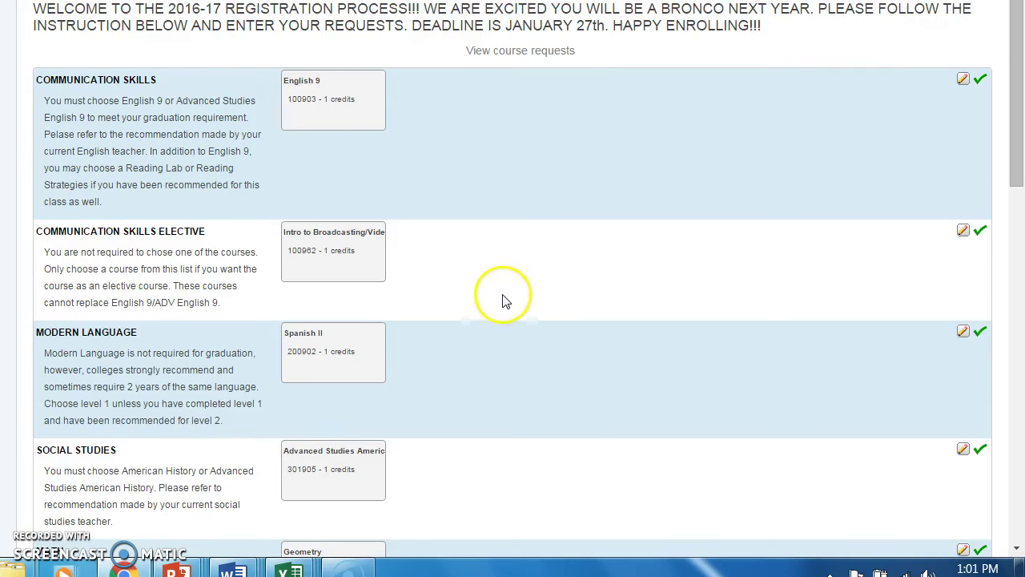
scroll(491, 298, down, 5)
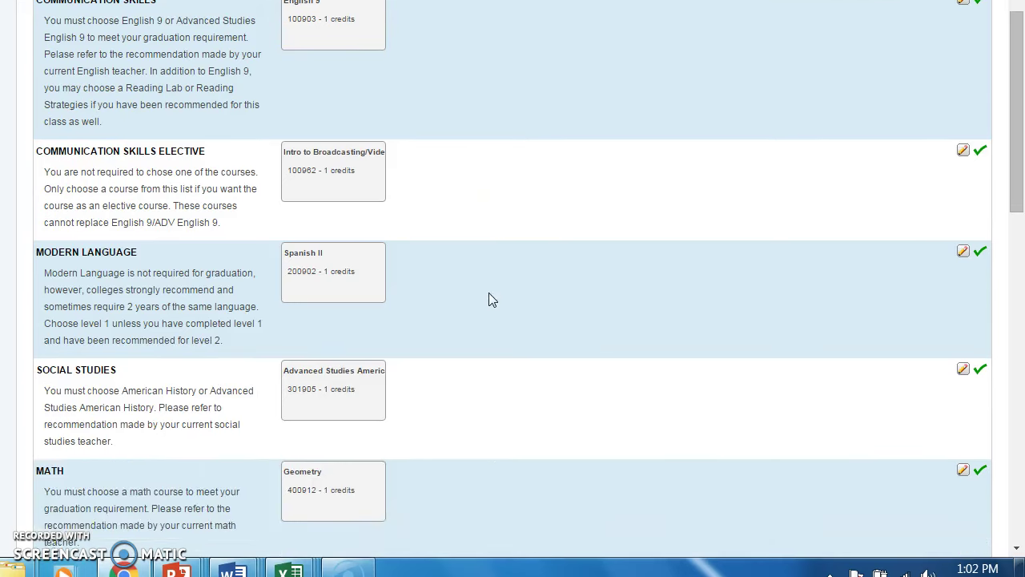
Examine both pages of the Fine Art course list, then close it without requesting a course
scroll(492, 299, down, 2)
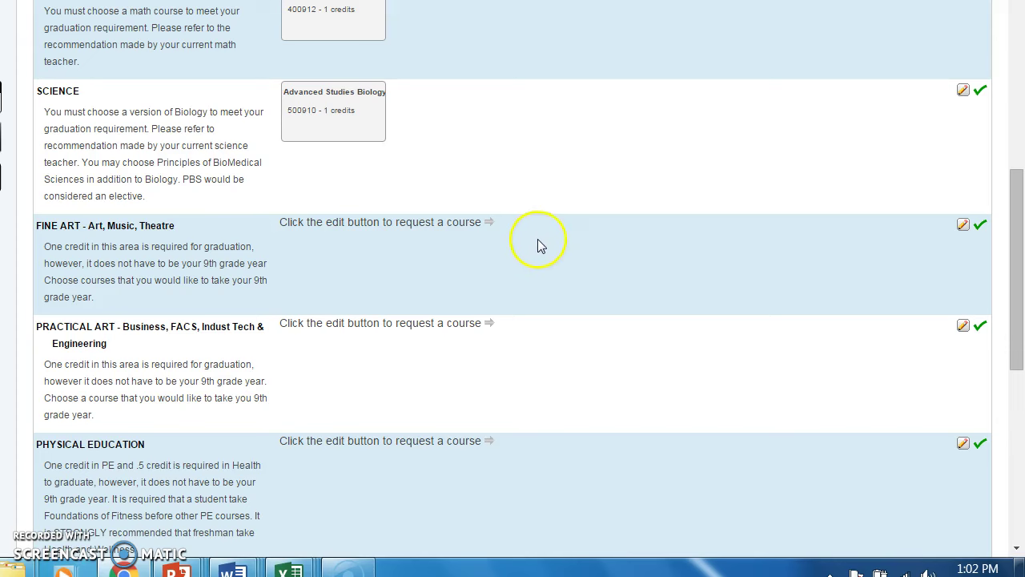
scroll(551, 261, down, 1)
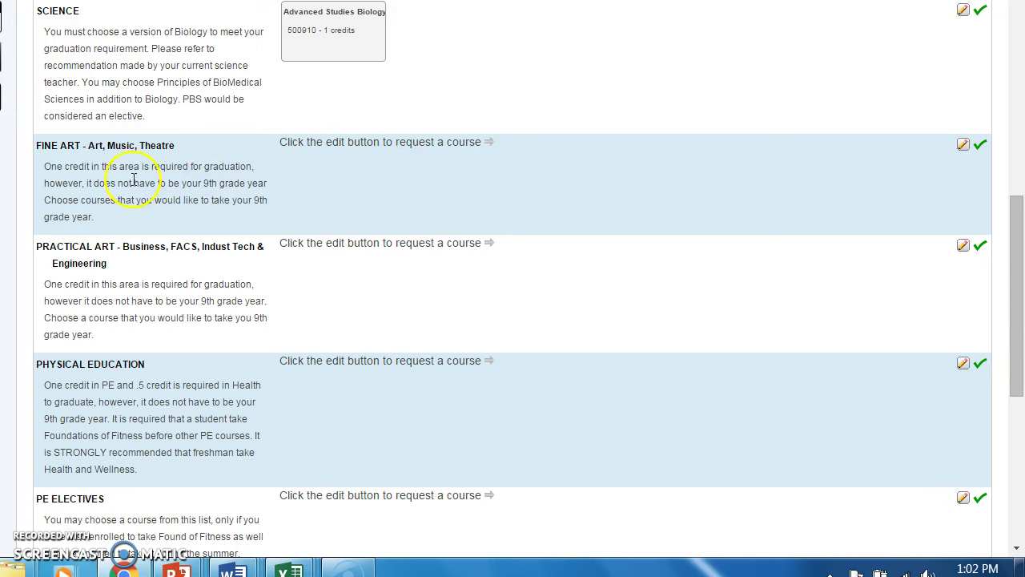
click(963, 144)
scroll(300, 224, down, 2)
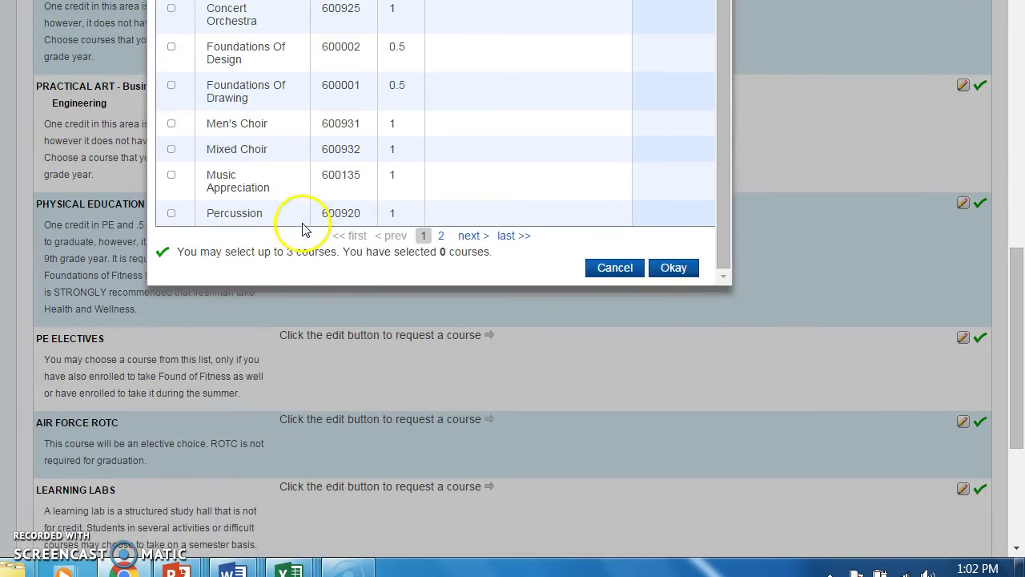
scroll(309, 228, up, 2)
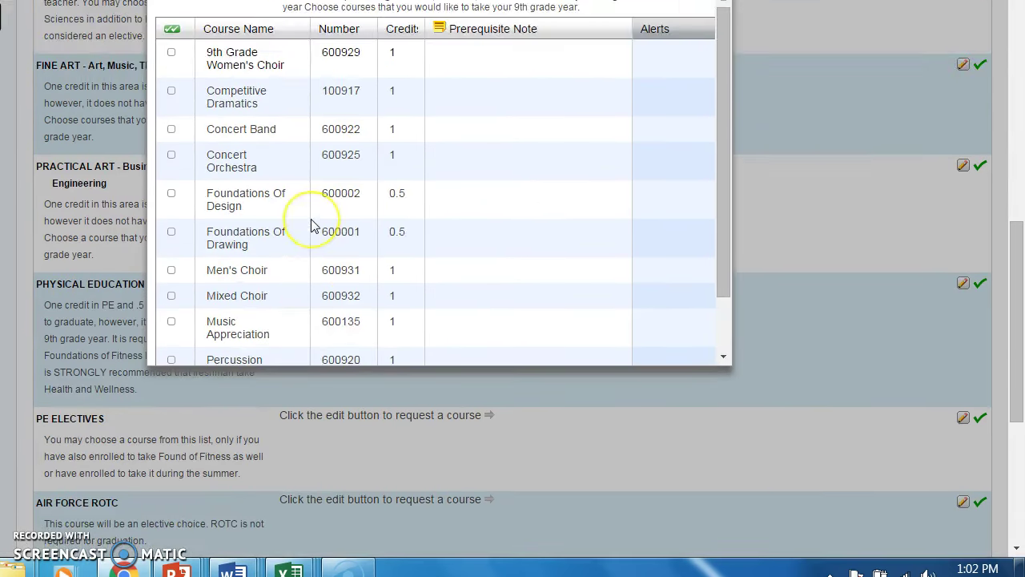
scroll(366, 235, down, 3)
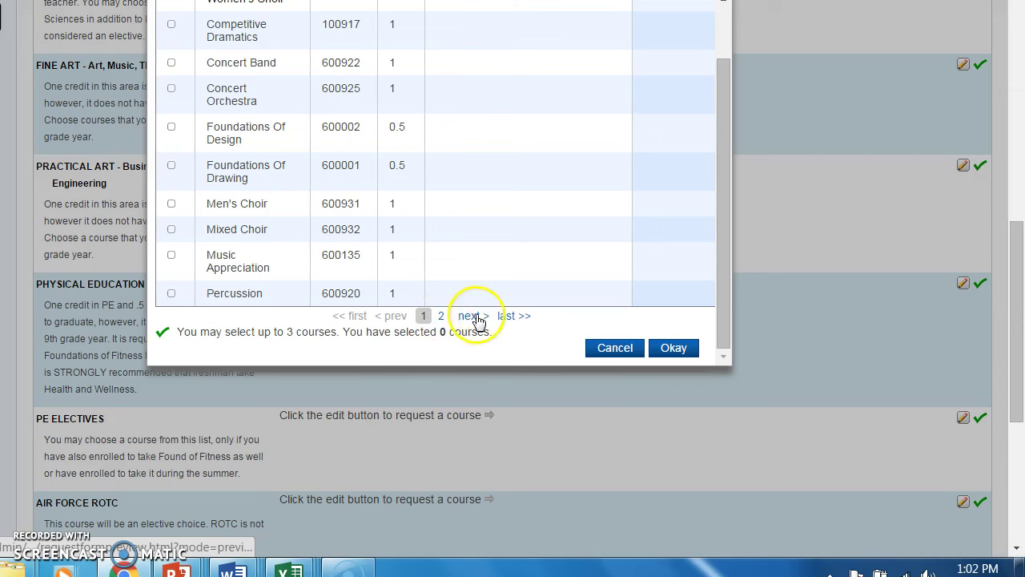
click(460, 319)
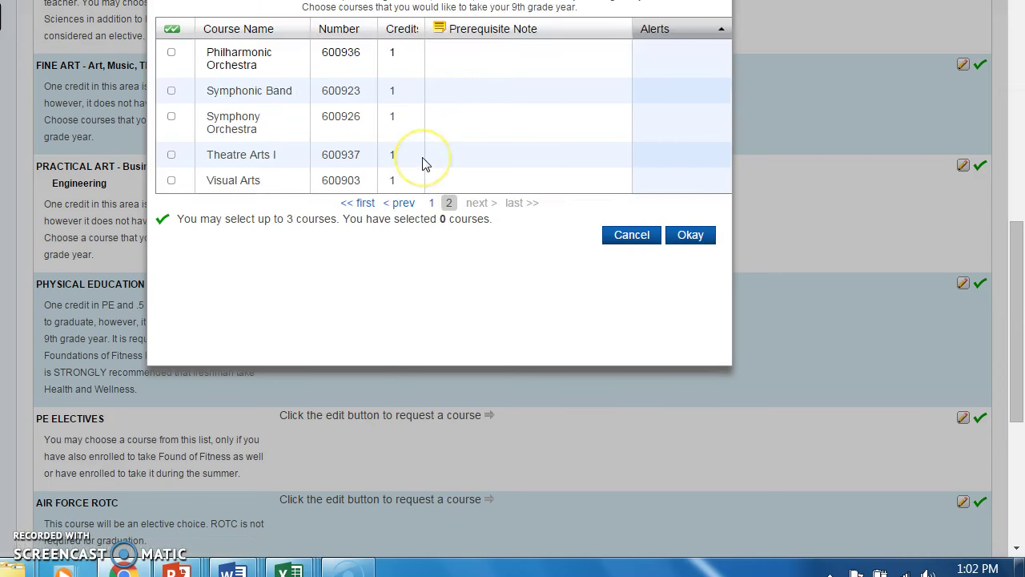
click(432, 204)
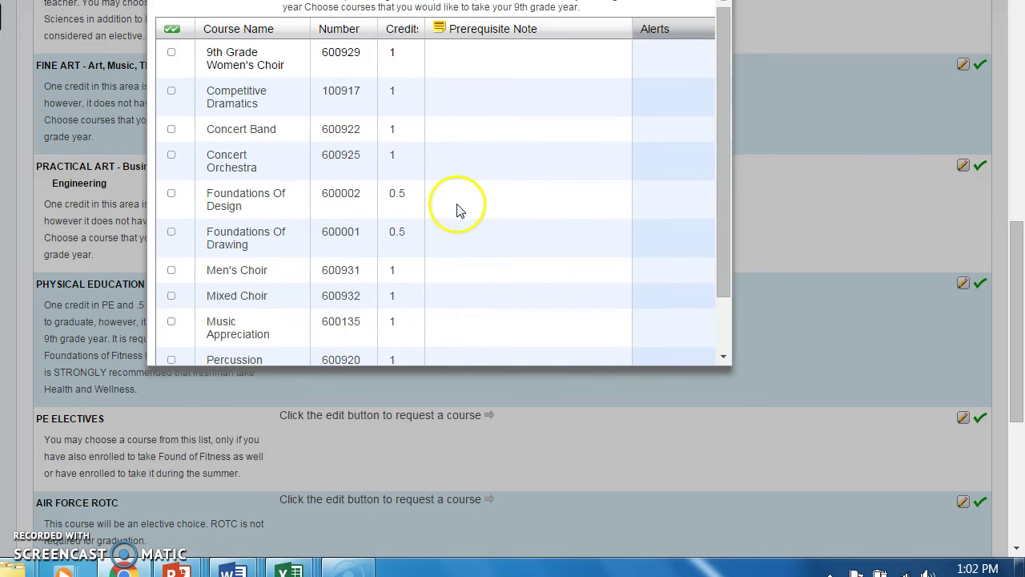
click(831, 214)
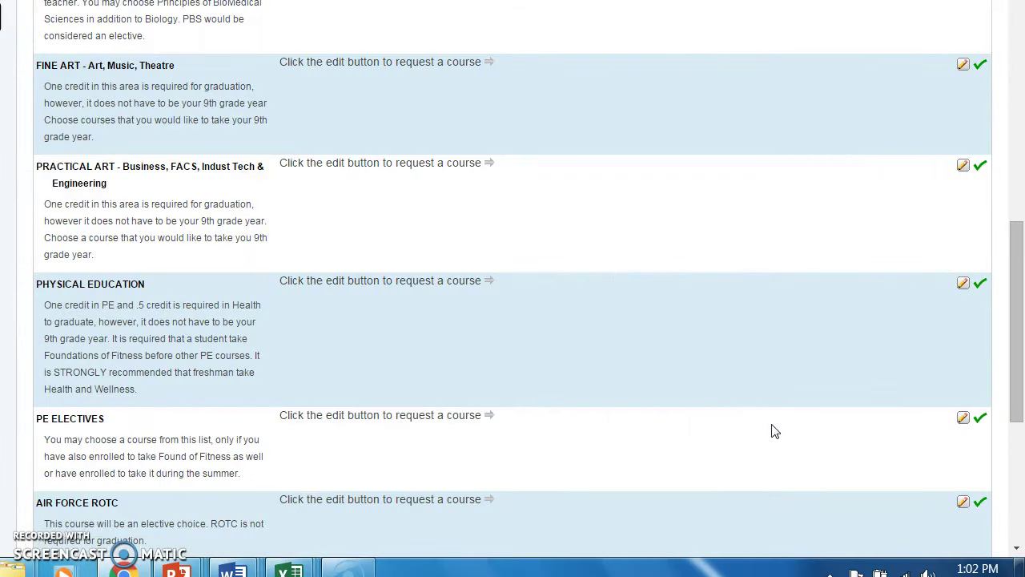
Request Culinary Foundations (700264) for the Practical Art requirement and confirm the selection
click(967, 169)
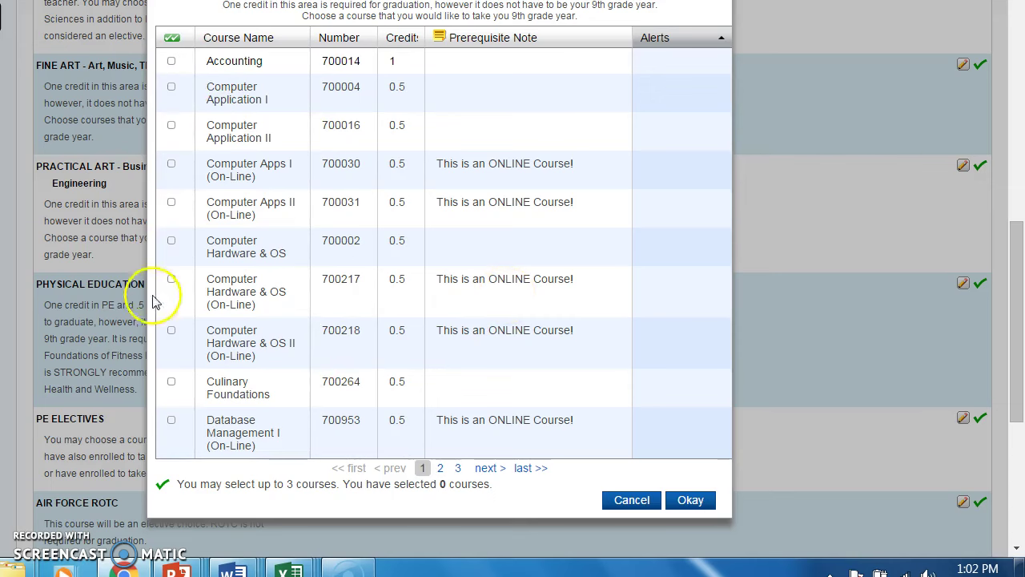
click(171, 382)
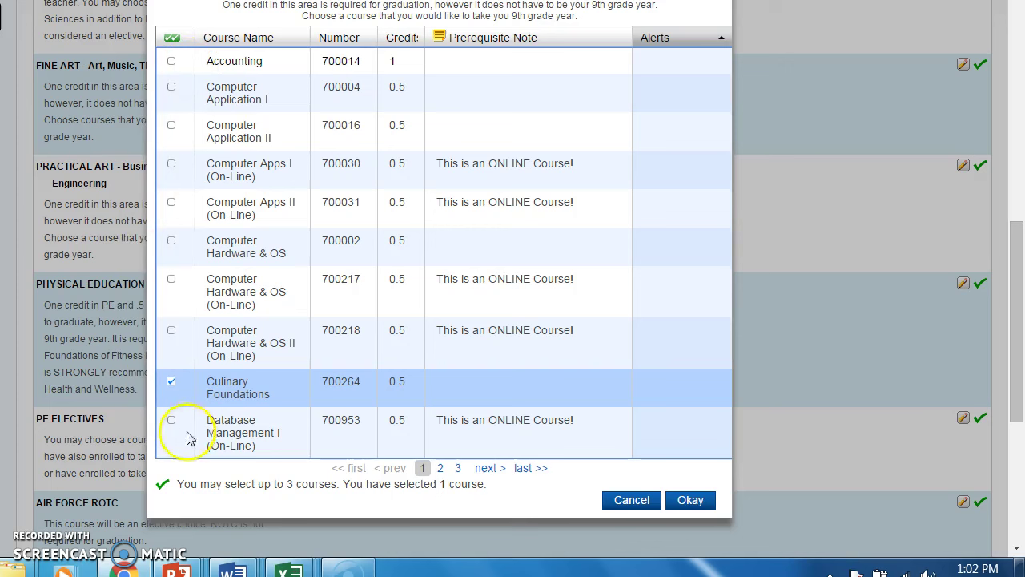
click(440, 468)
click(458, 468)
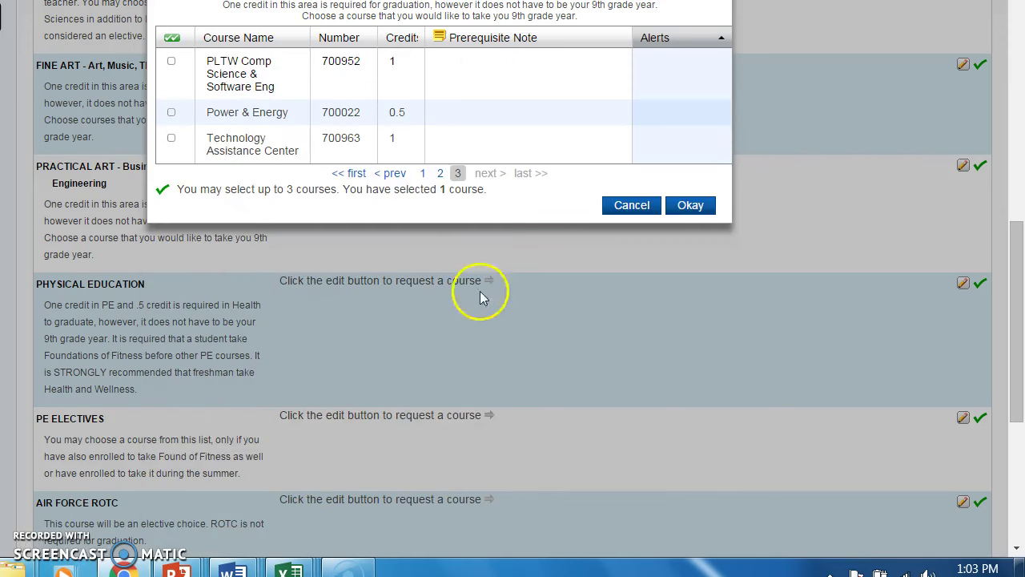
click(422, 174)
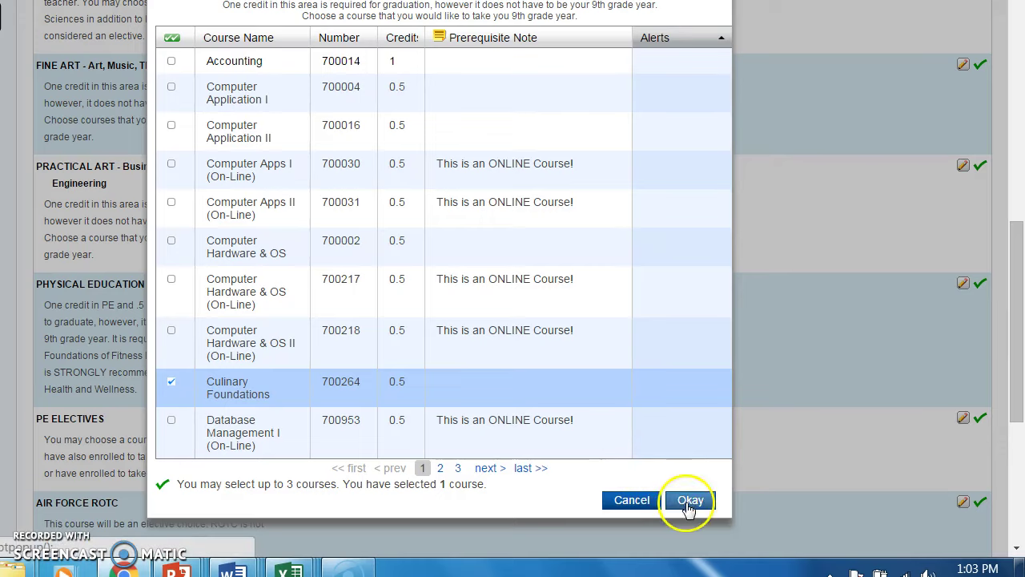
click(689, 501)
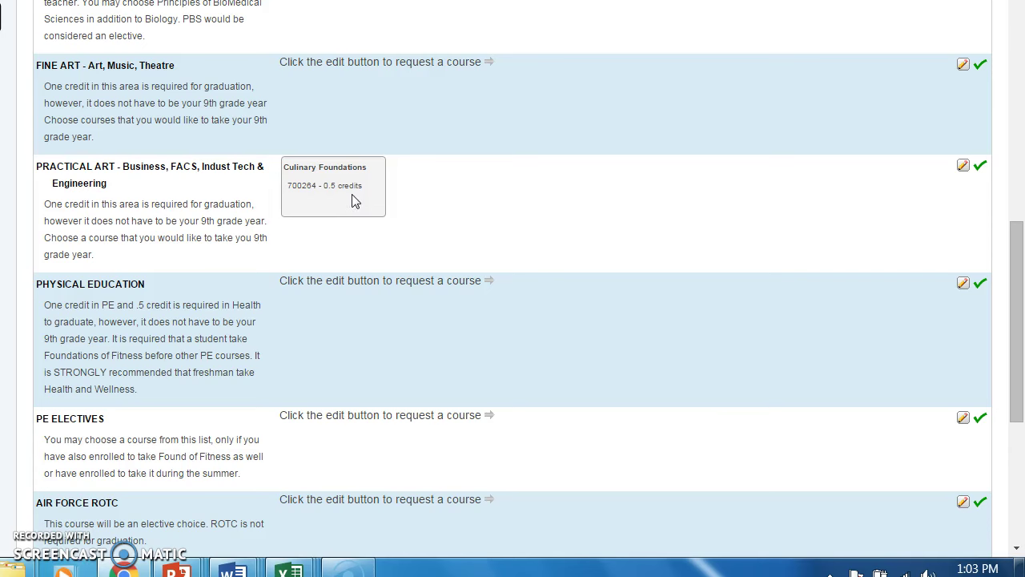
Request Health-Wellness For Life (800012) for the Physical Education requirement and confirm the selection
scroll(367, 288, down, 1)
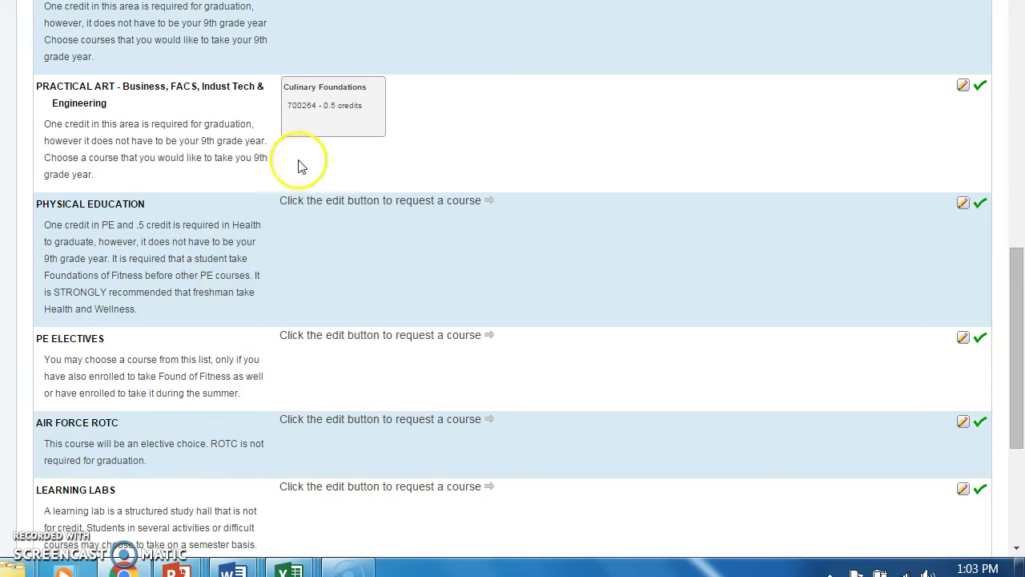
click(963, 203)
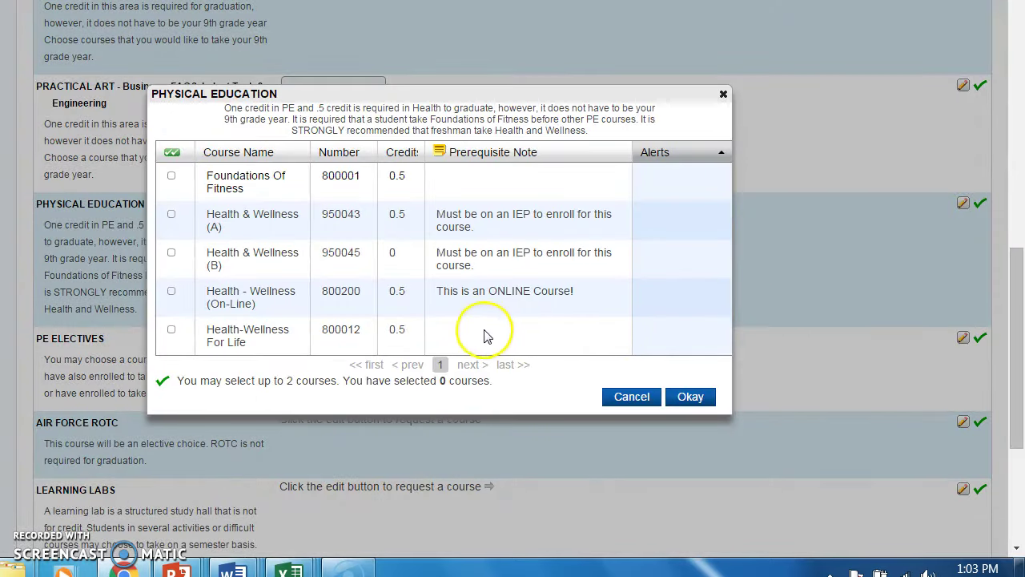
click(171, 330)
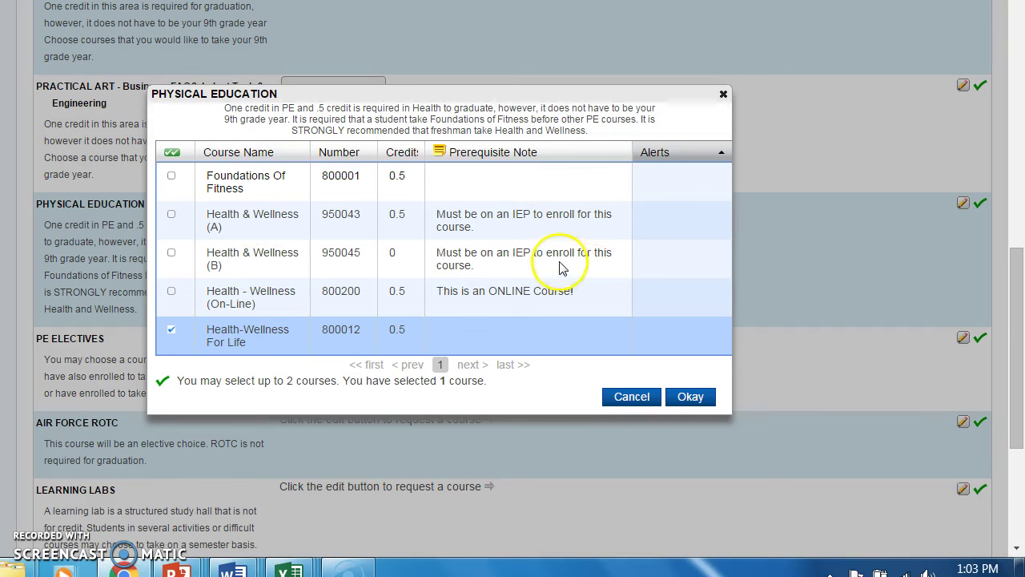
click(691, 396)
Review the requested courses from Communication Skills through Physical Education, including the subject areas still without a request
scroll(659, 256, up, 1)
scroll(655, 256, up, 9)
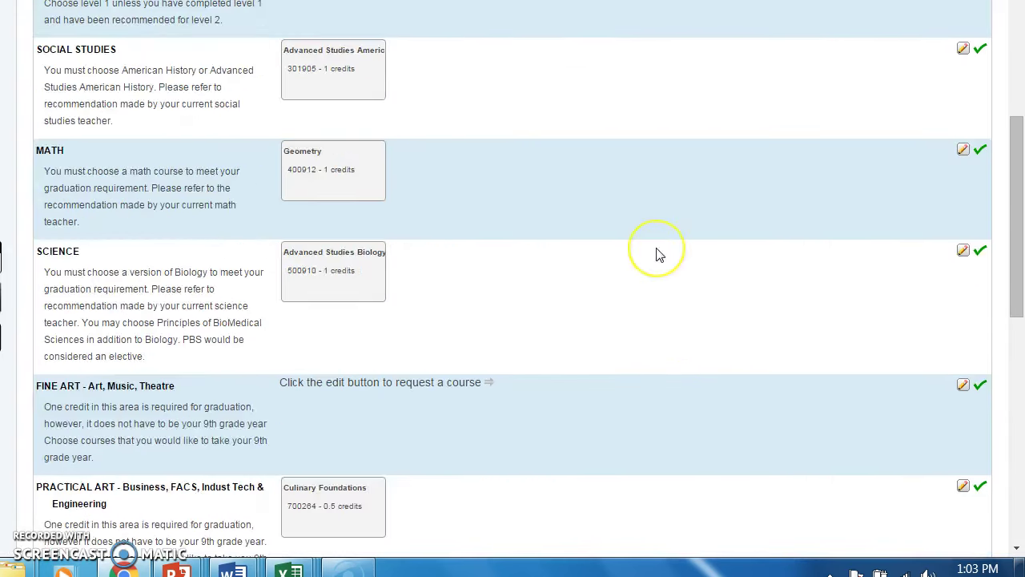
scroll(658, 254, up, 1)
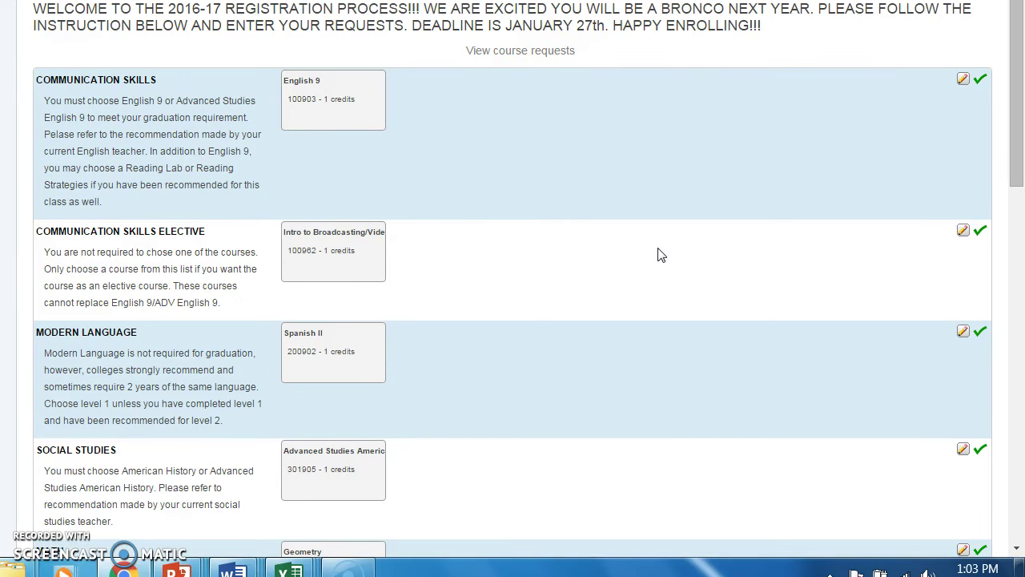
scroll(658, 254, down, 1)
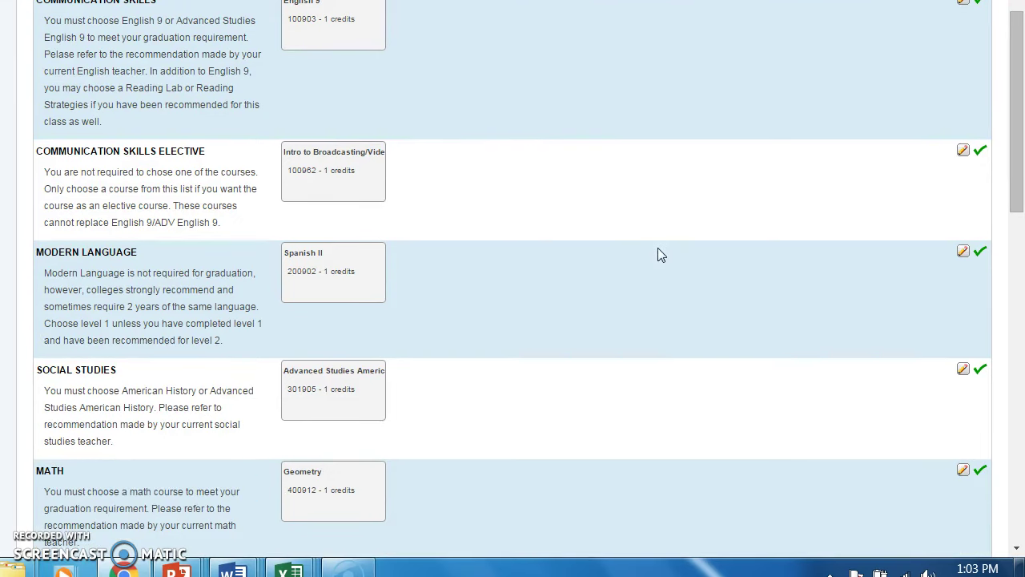
scroll(659, 254, down, 2)
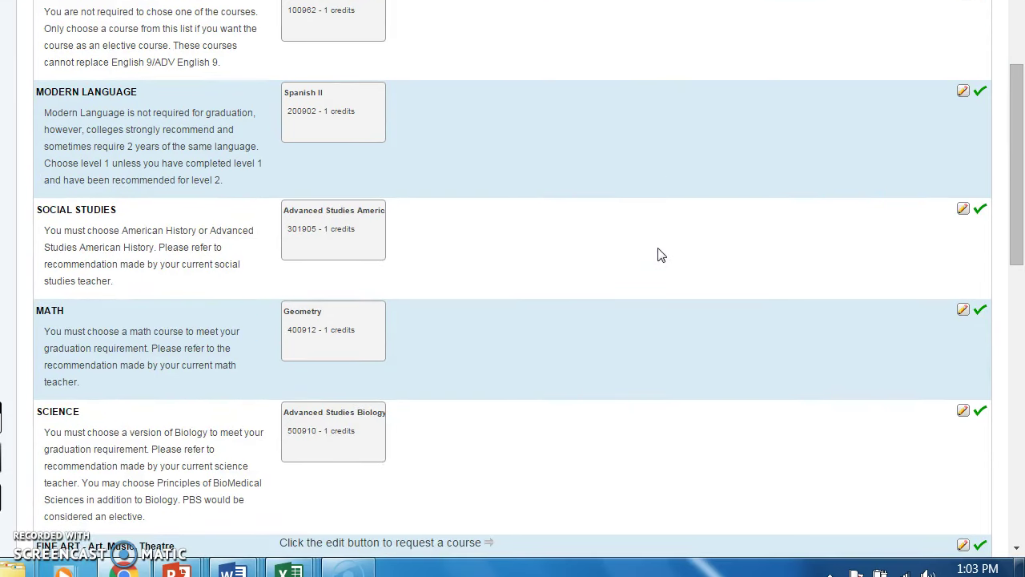
scroll(660, 255, down, 1)
scroll(657, 254, down, 1)
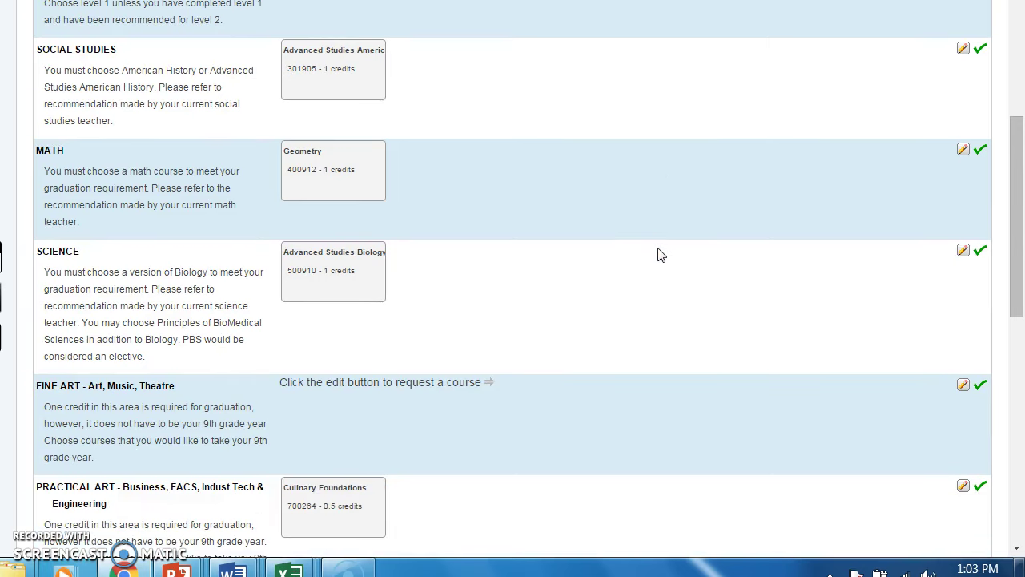
scroll(661, 255, down, 1)
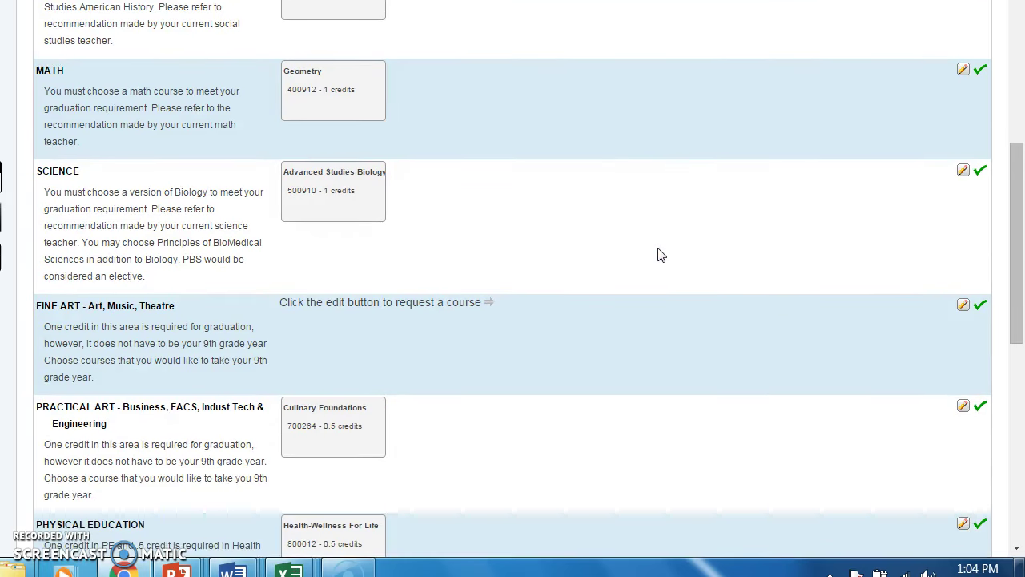
scroll(661, 255, down, 2)
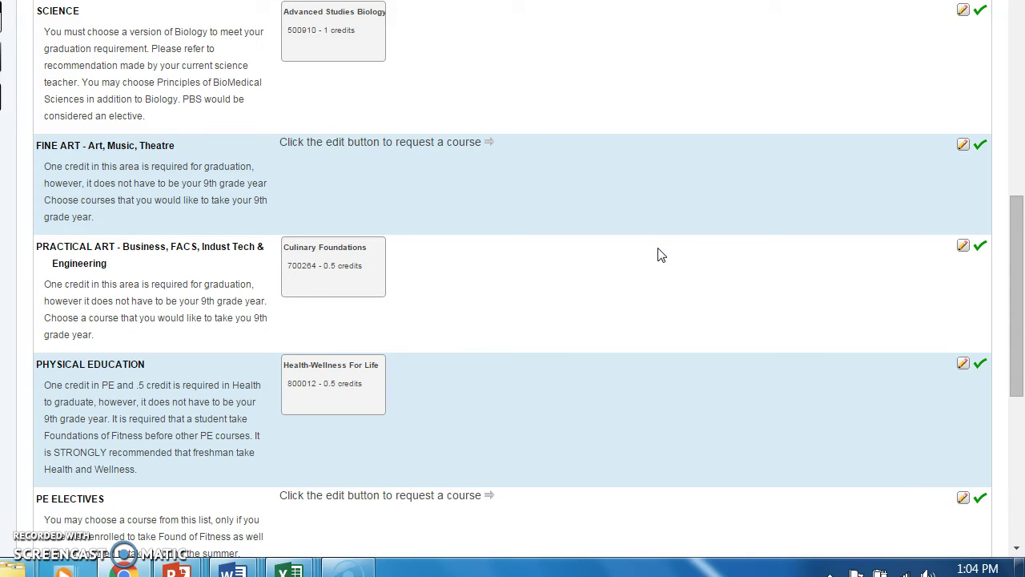
scroll(661, 255, down, 1)
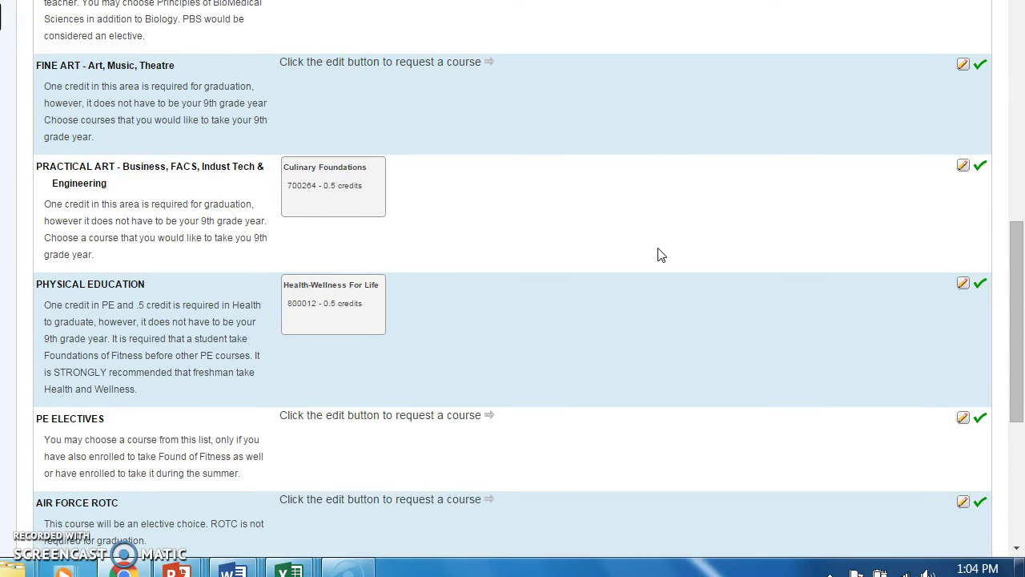
scroll(661, 255, up, 6)
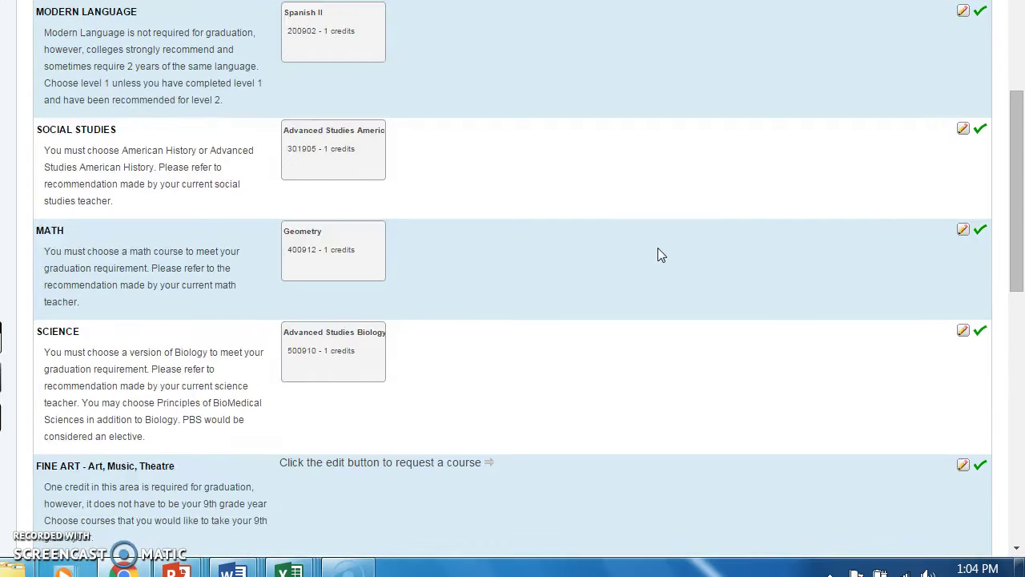
scroll(661, 255, down, 2)
scroll(659, 254, down, 7)
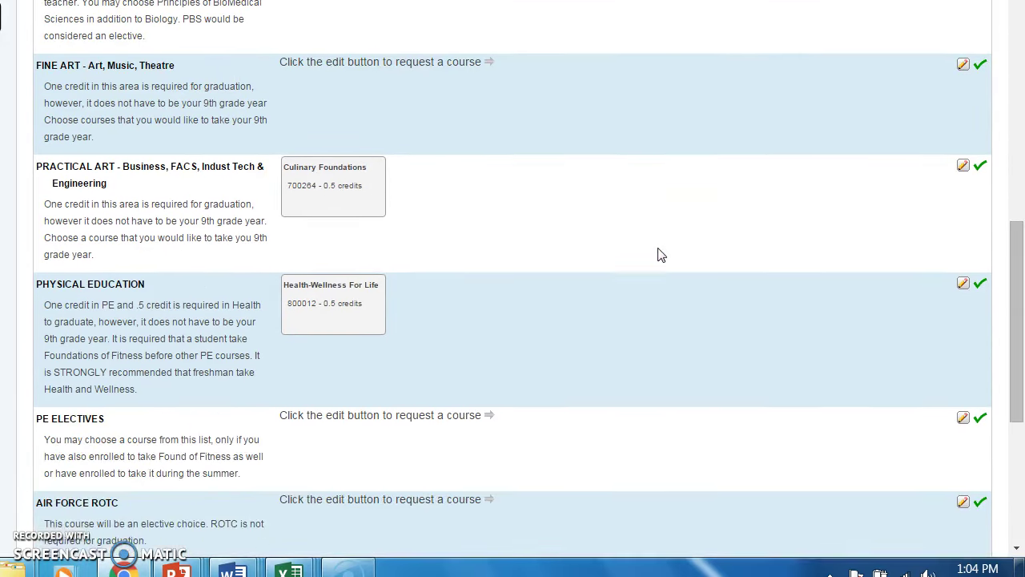
Select Computer Application I (700004), Fitness 4 Life (800008) and Foundations Of Design (600002) as alternate course choices
scroll(661, 254, down, 1)
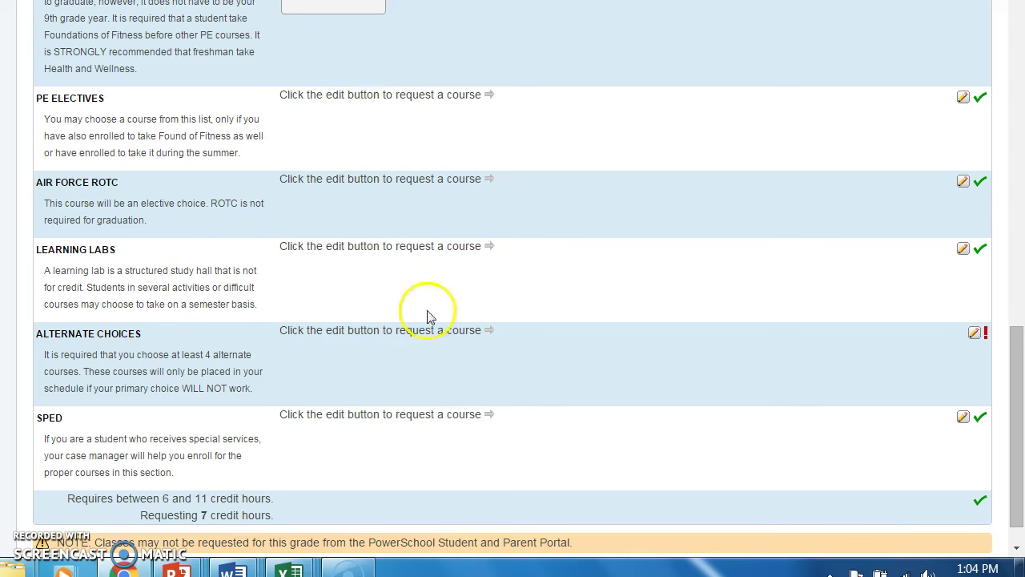
click(975, 333)
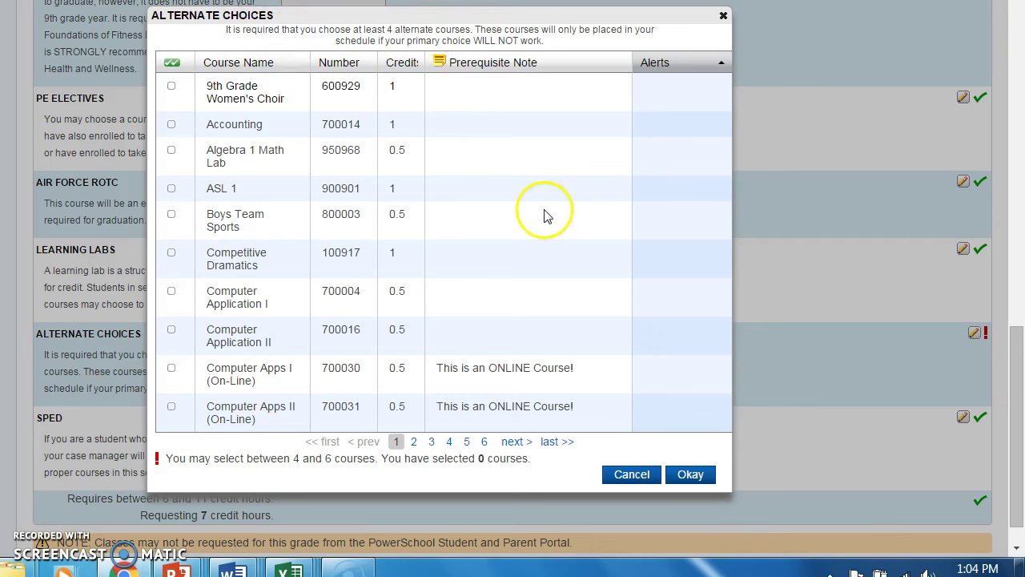
click(171, 293)
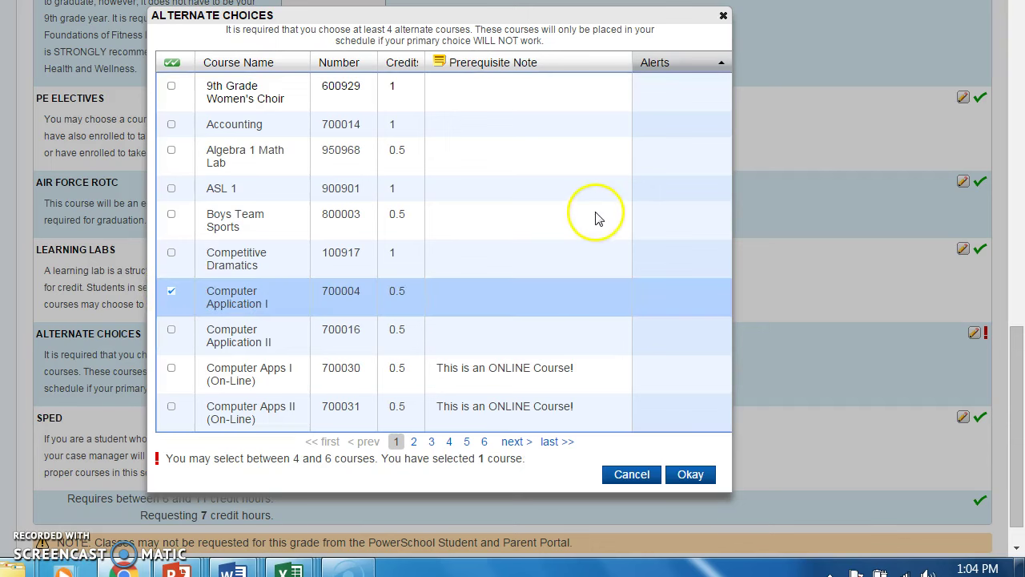
click(413, 442)
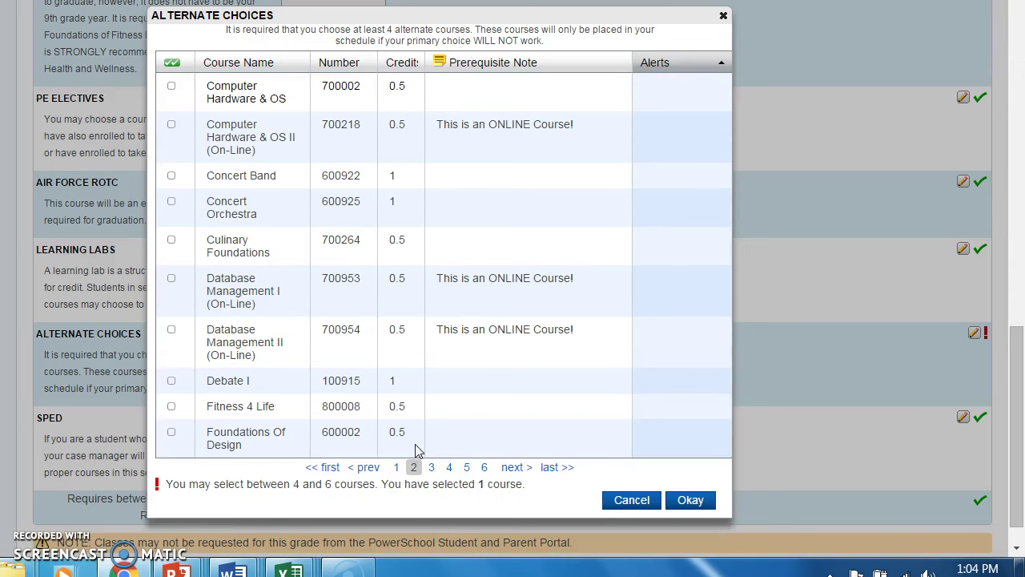
click(171, 407)
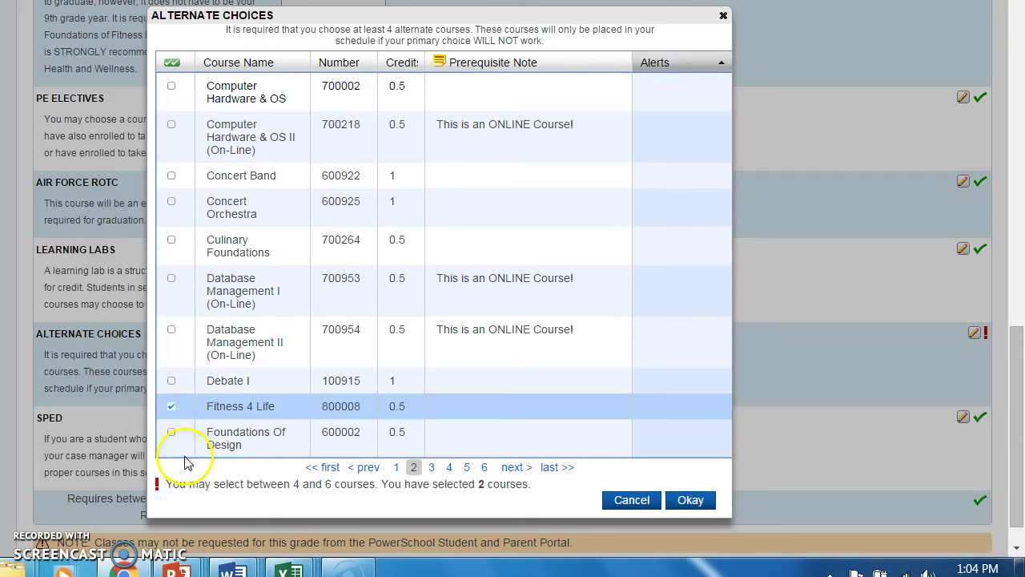
click(172, 434)
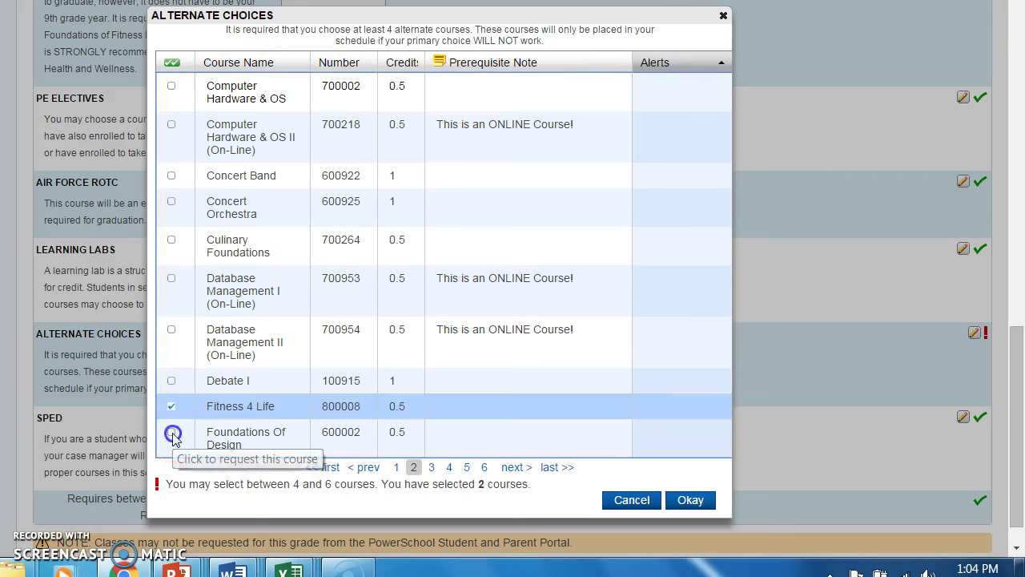
Add Graphics Technology (700025) as the fourth alternate course, and confirm the alternate choices after checking the remaining course pages
click(432, 468)
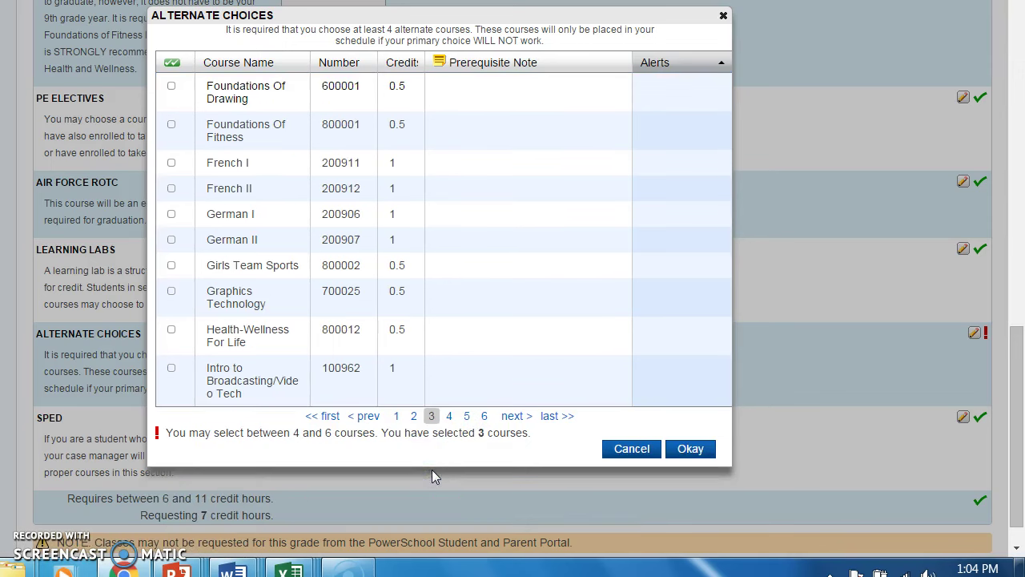
click(172, 291)
click(446, 416)
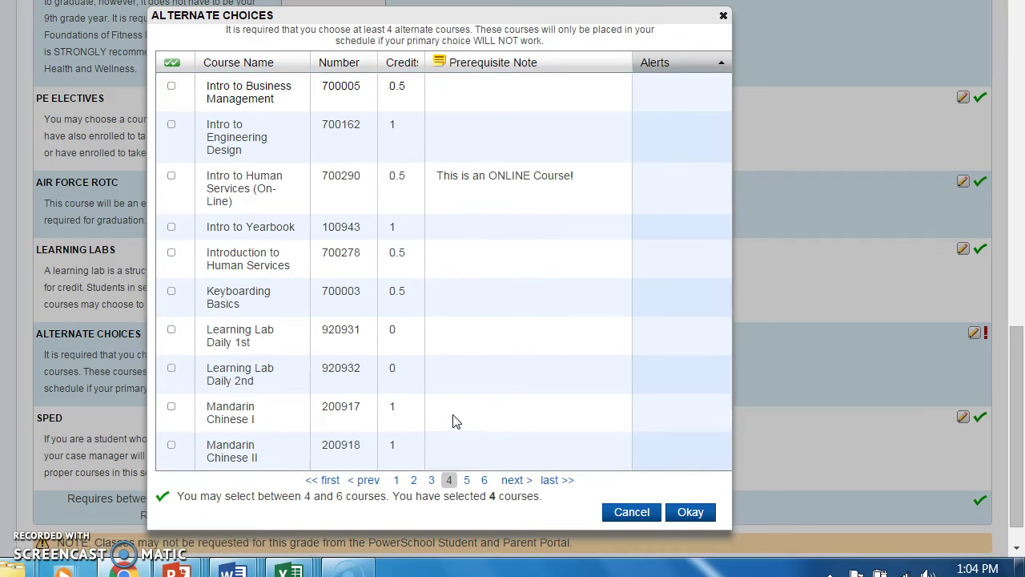
click(467, 480)
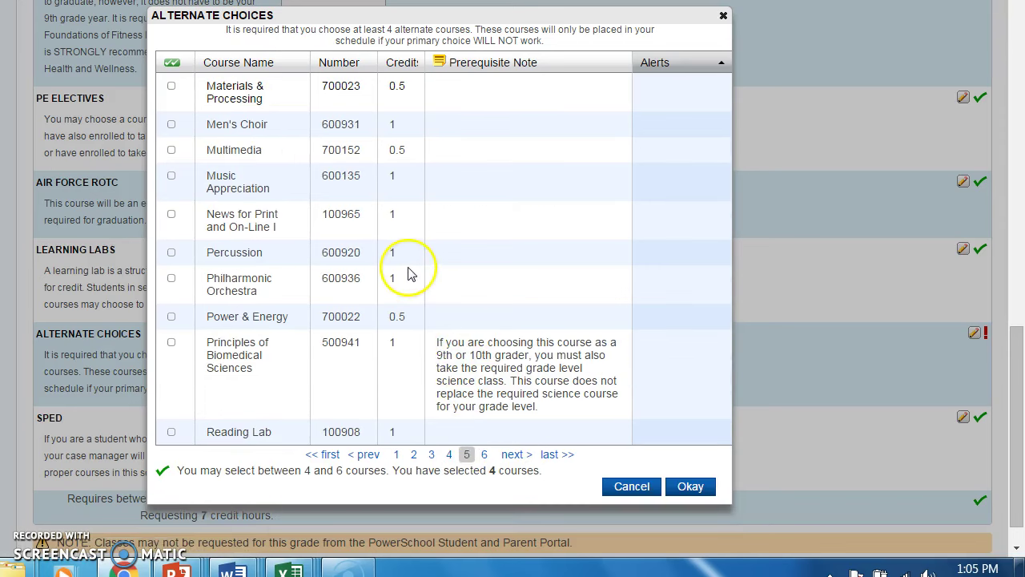
click(483, 456)
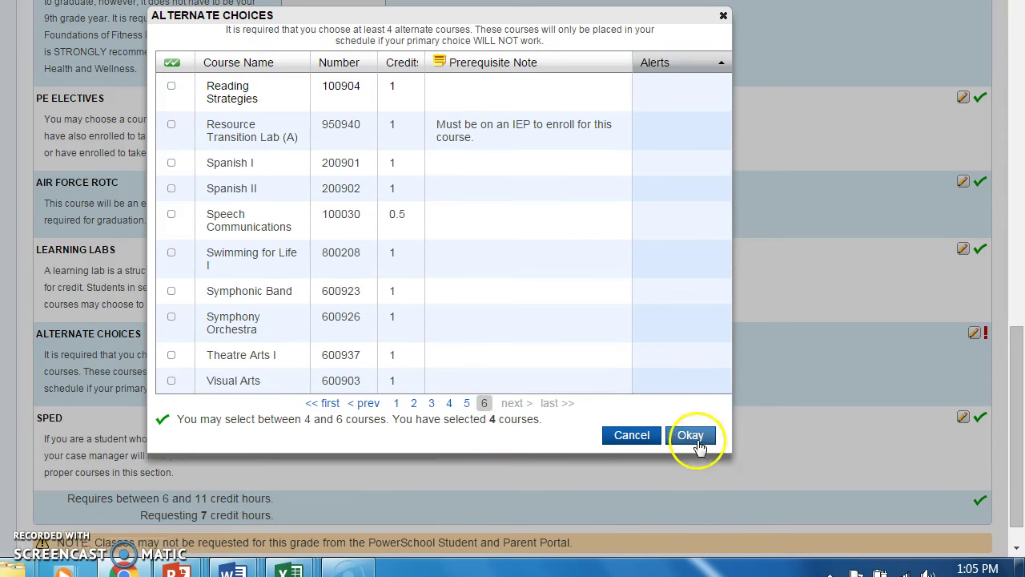
click(690, 436)
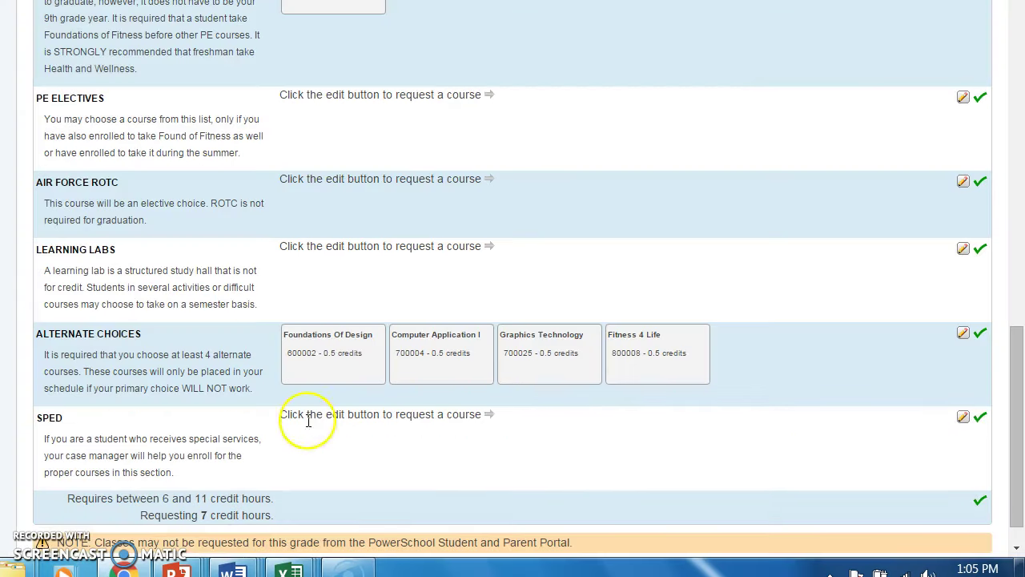
Review the completed course requests from Communication Skills through Alternate Choices and the credit hour requirement, then return to the welcome heading
scroll(312, 356, up, 1)
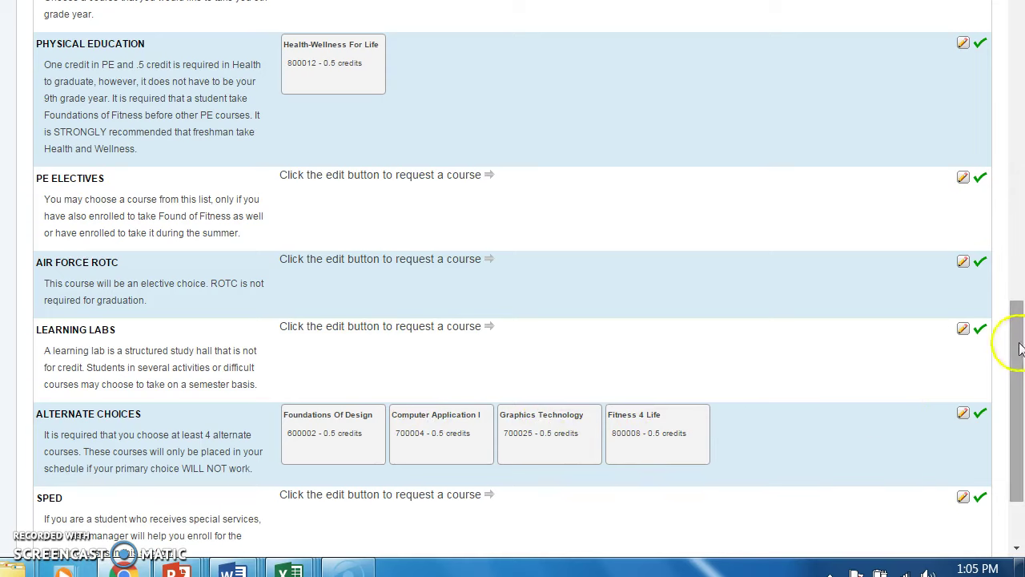
drag(1013, 341, 1003, 55)
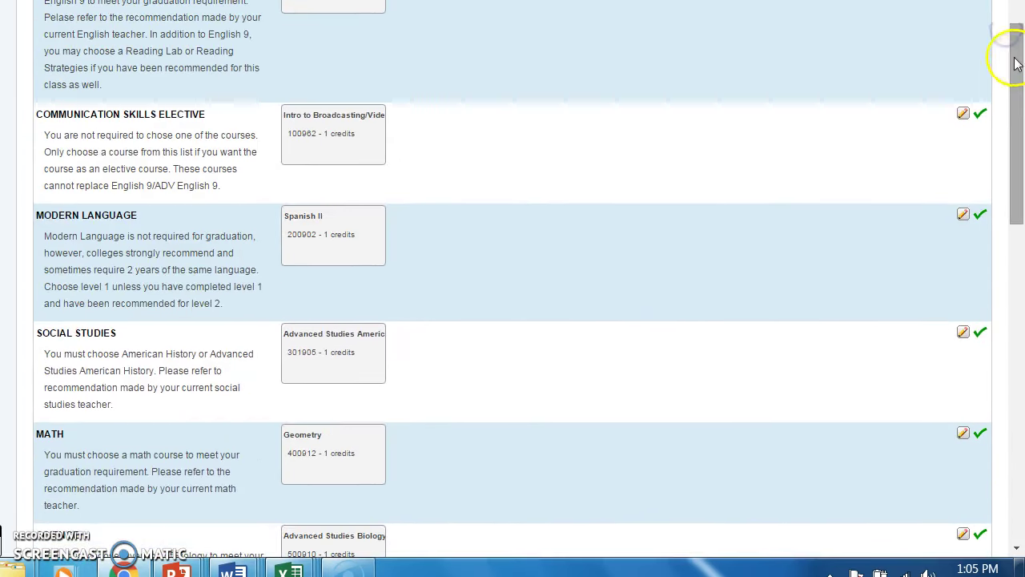
click(1016, 65)
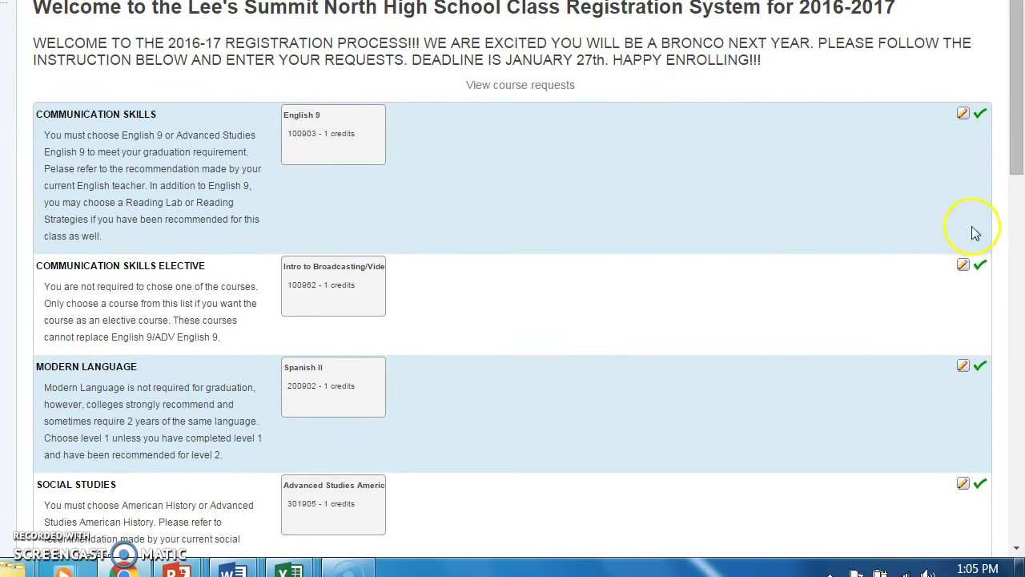
drag(1015, 93, 1011, 456)
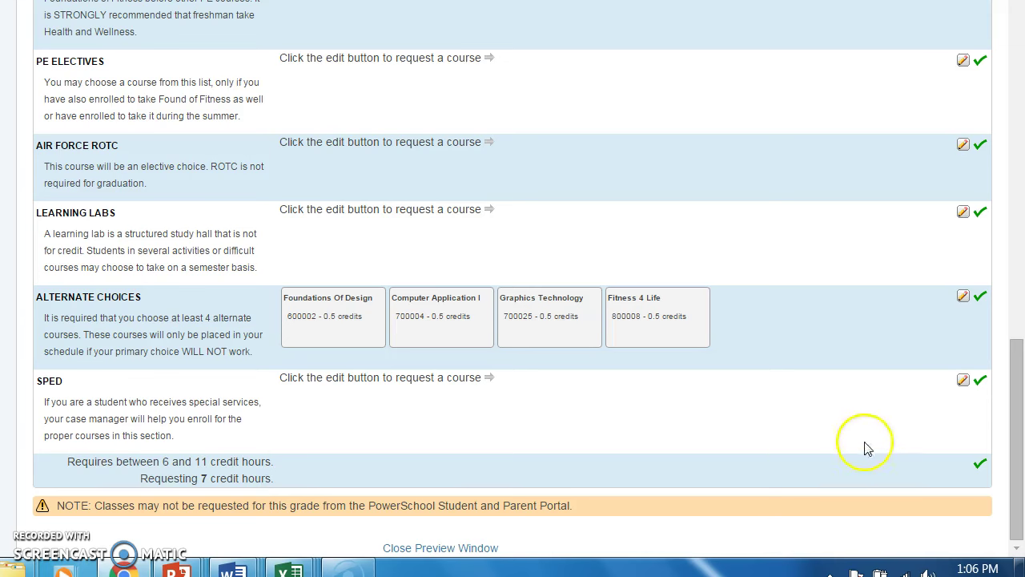
drag(1007, 441, 988, 60)
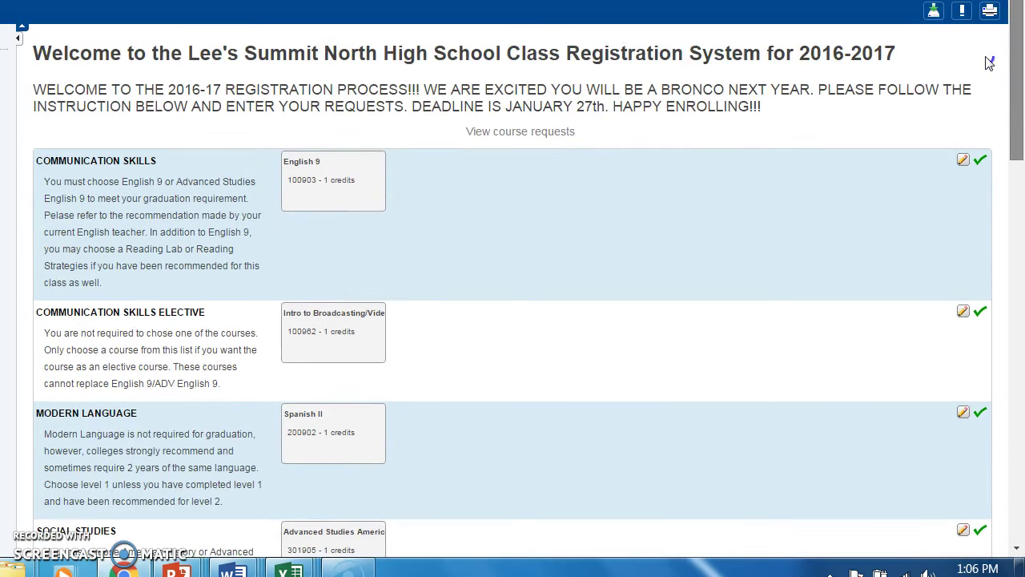
mouse_move(989, 62)
mouse_down()
mouse_move(1001, 476)
mouse_move(1009, 318)
mouse_move(1002, 137)
mouse_move(973, 64)
mouse_up()
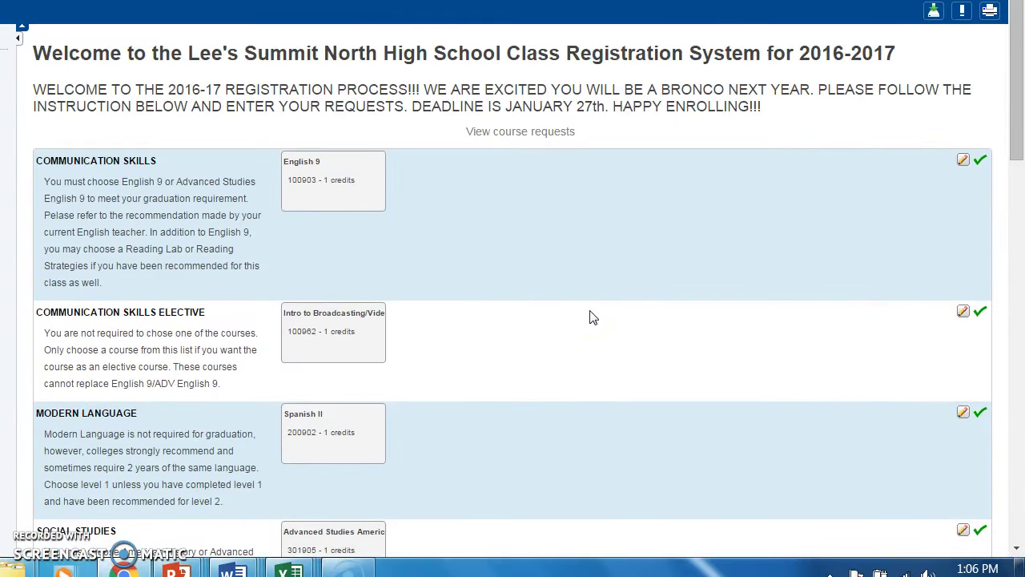
click(584, 332)
click(573, 332)
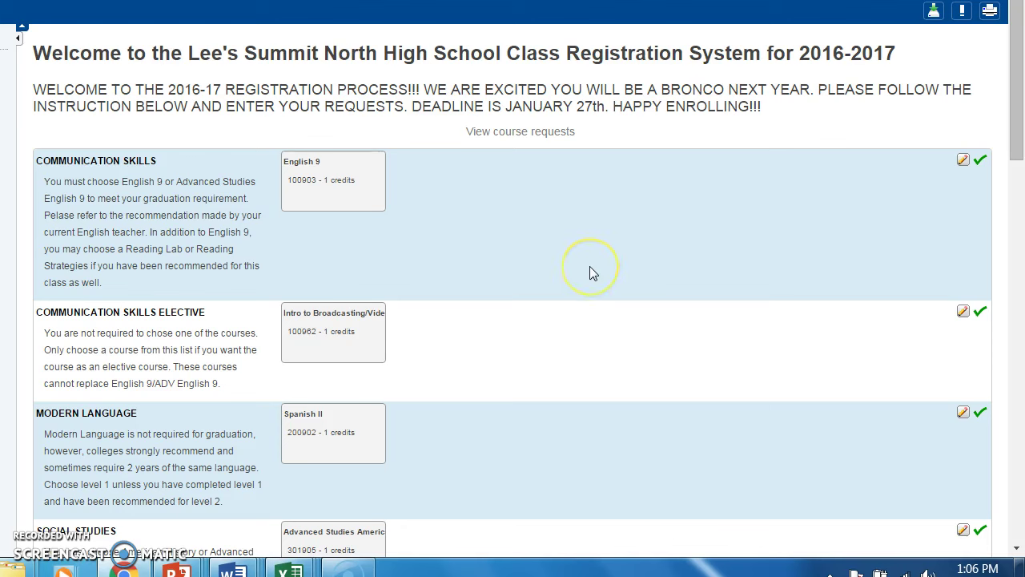
click(582, 326)
click(577, 338)
click(517, 370)
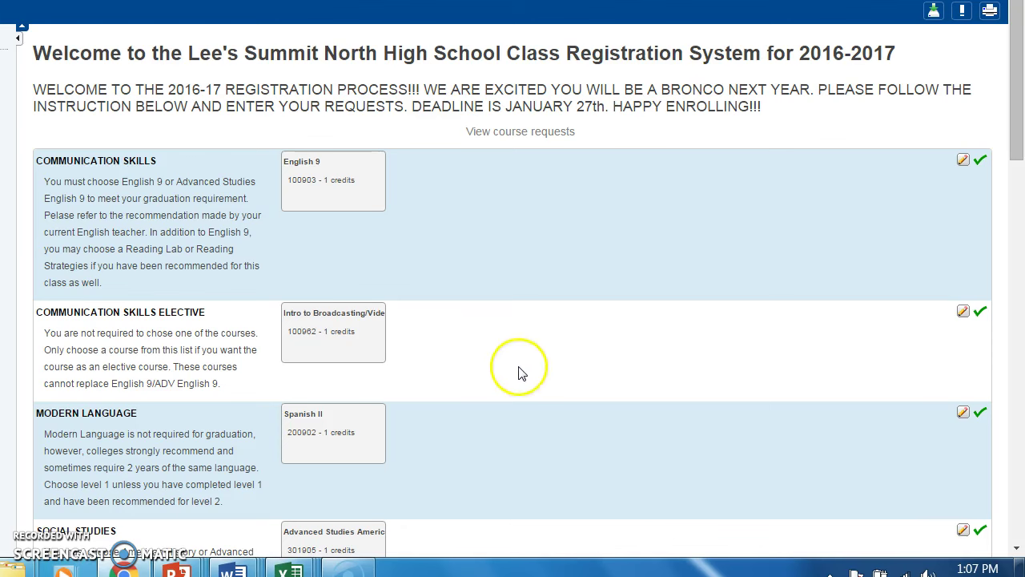